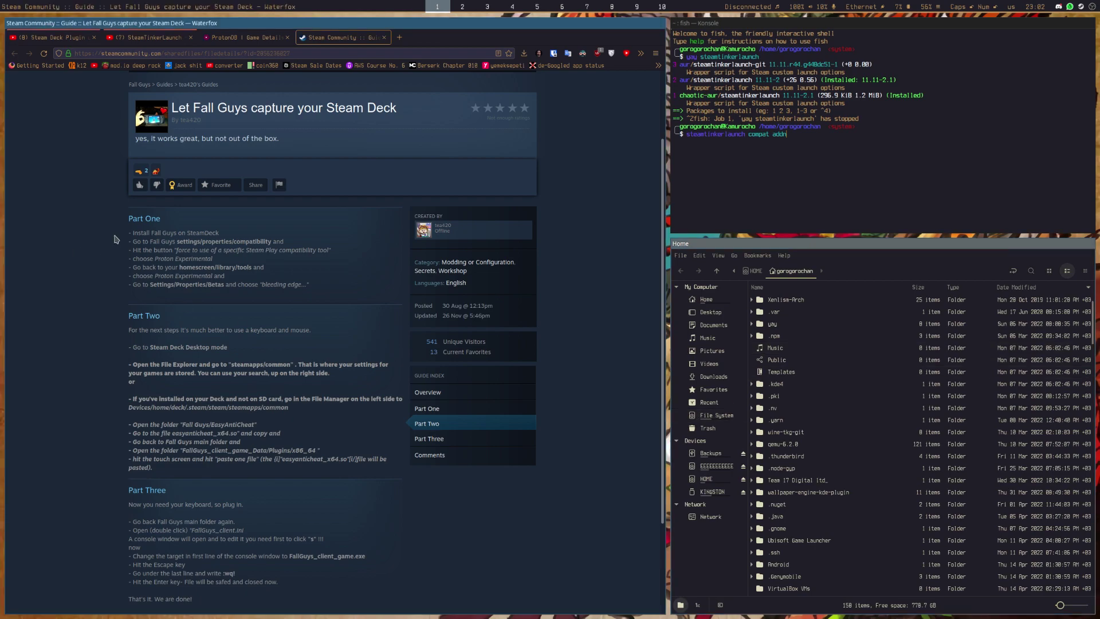
# Step: Read the Steam Community guide's Part One, Part Two and Part Three instructions for running Fall Guys on Steam Deck
pyautogui.moveTo(128, 232); pyautogui.dragTo(310, 284)
pyautogui.click(311, 287)
pyautogui.moveTo(88, 345); pyautogui.dragTo(292, 480)
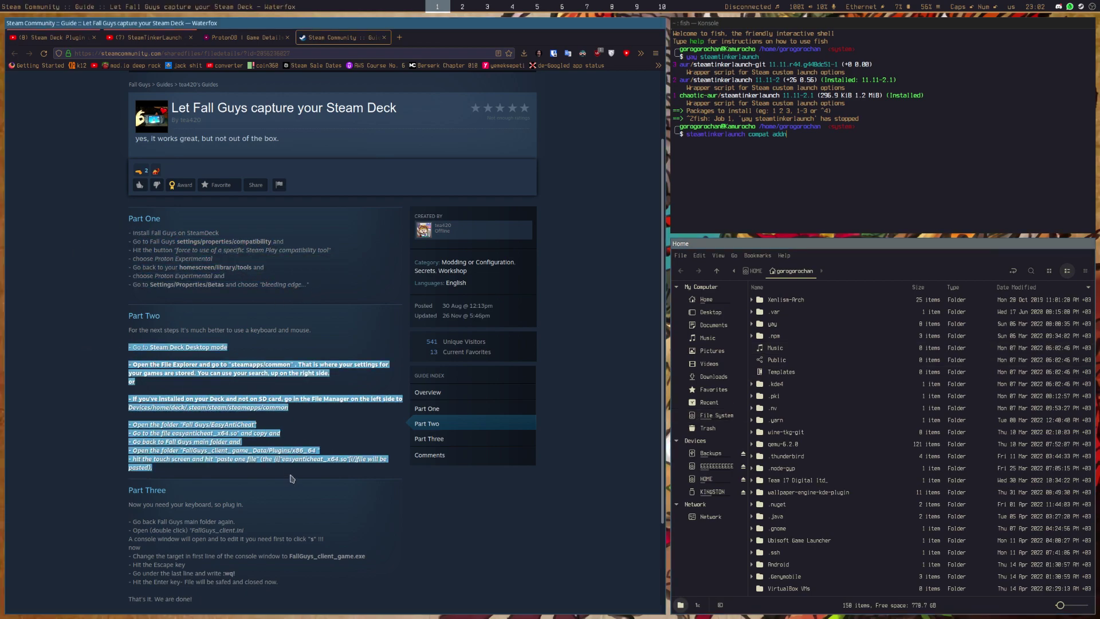
pyautogui.click(143, 437)
pyautogui.moveTo(143, 436); pyautogui.dragTo(251, 468)
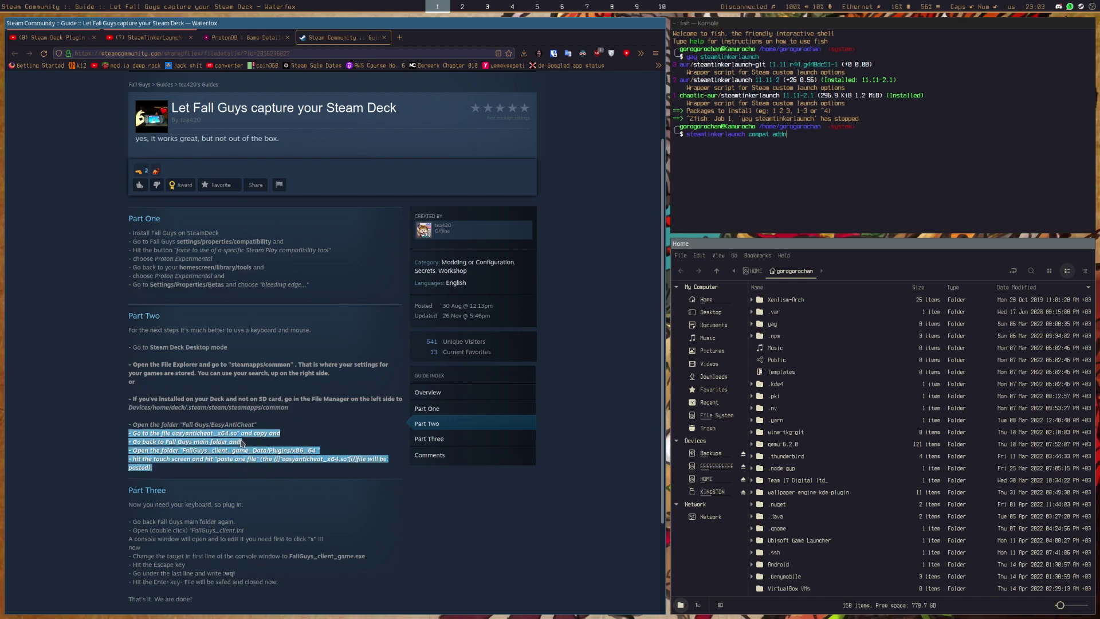
pyautogui.click(159, 432)
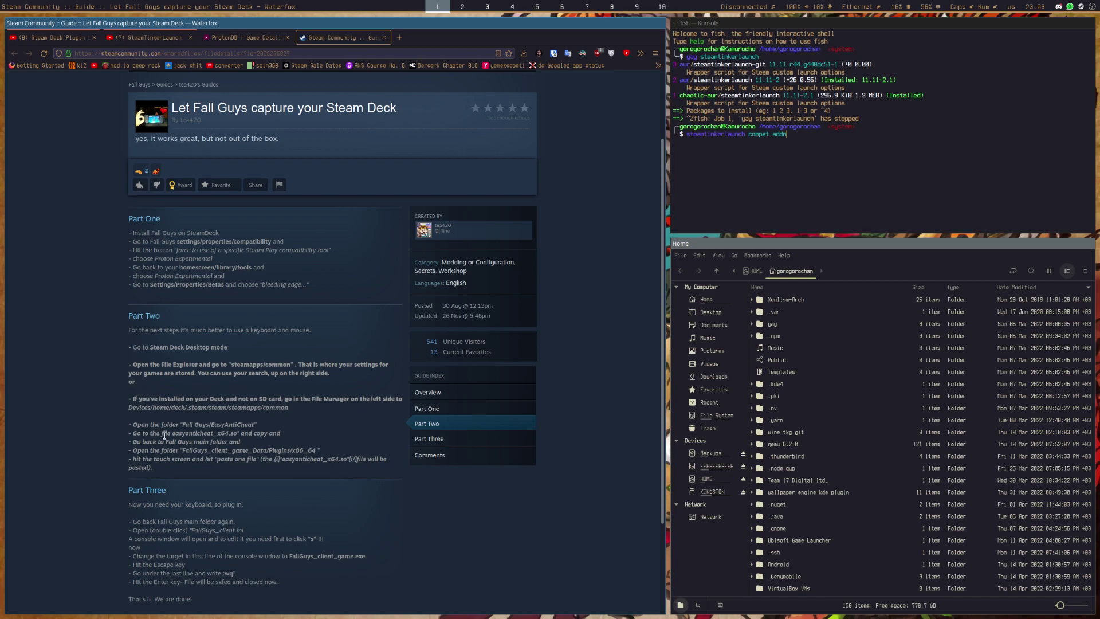
pyautogui.scroll(-3, 165, 435)
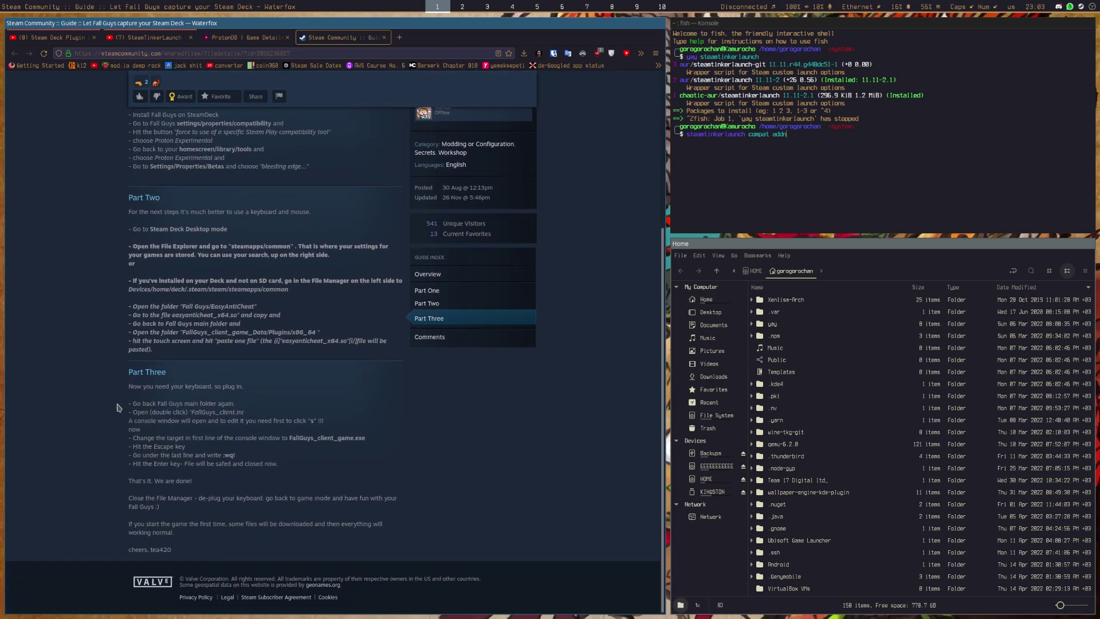
pyautogui.moveTo(127, 403); pyautogui.dragTo(305, 450)
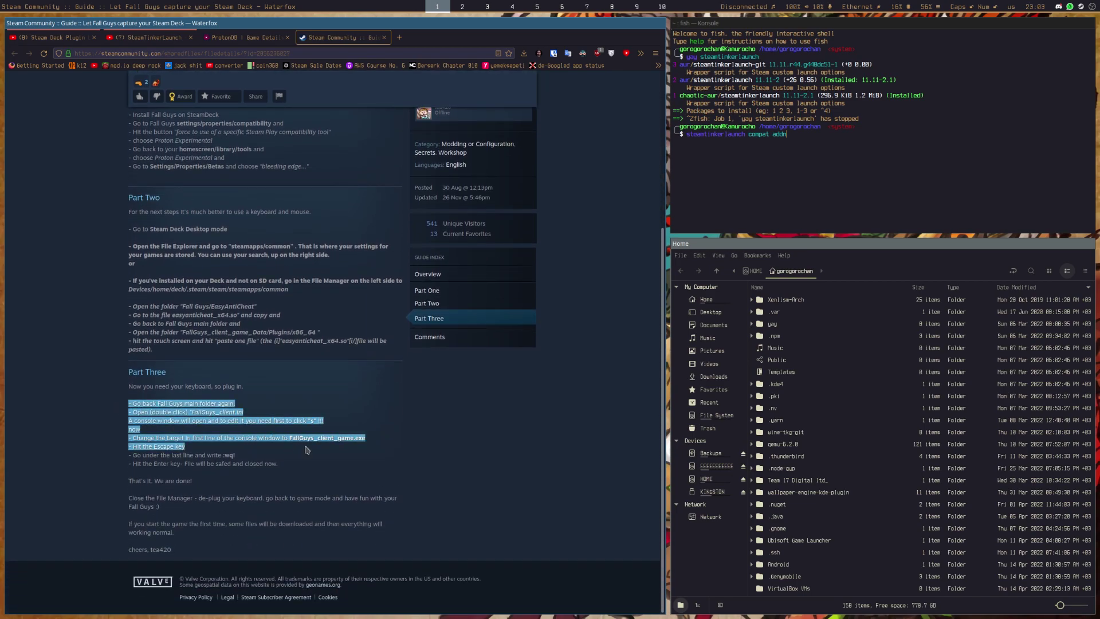
pyautogui.click(287, 468)
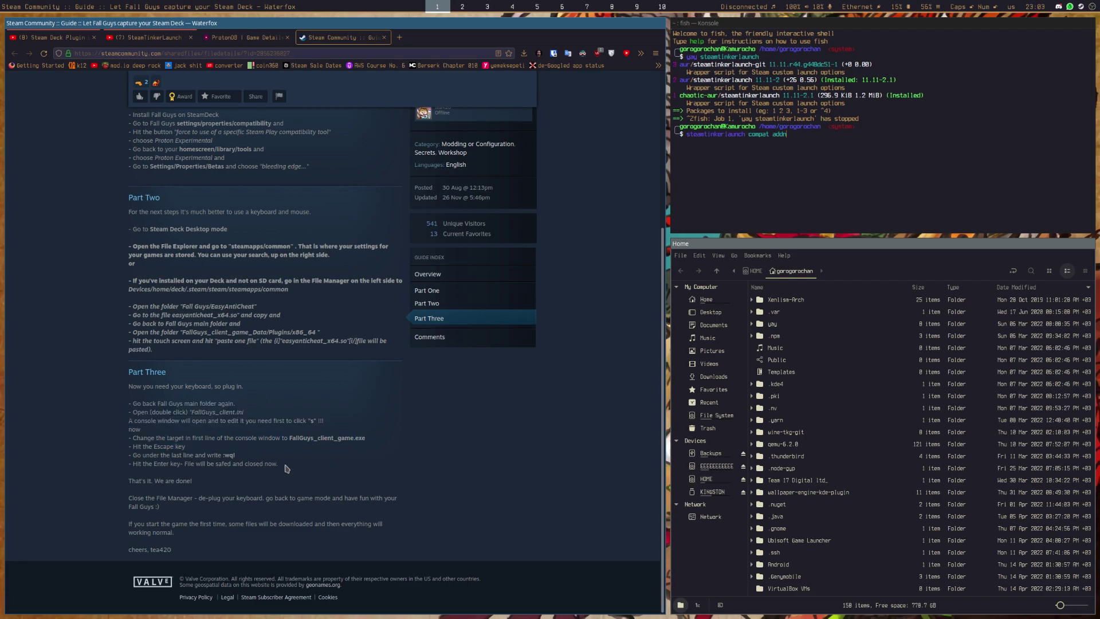
pyautogui.moveTo(159, 352); pyautogui.dragTo(192, 351)
pyautogui.click(133, 303)
pyautogui.click(194, 356)
# Step: Switch to Discord, find the Epic Games account error screenshot in the direct messages, and open its original image in the browser
pyautogui.scroll(-2, 493, 7)
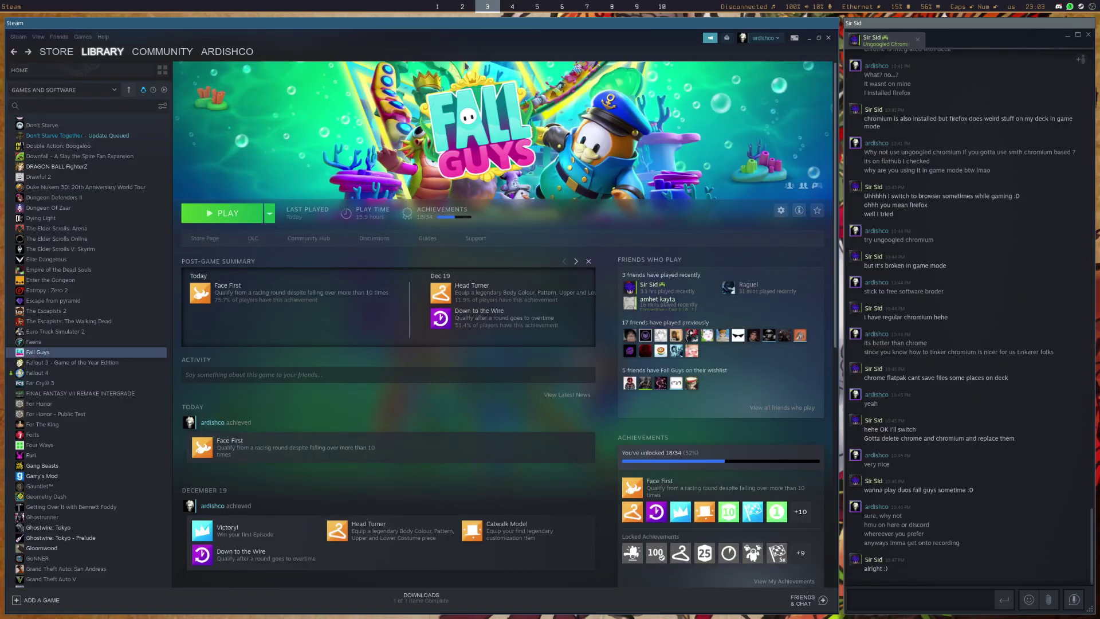
pyautogui.press('ctrl+super+Left')
pyautogui.press('ctrl+super+Left')
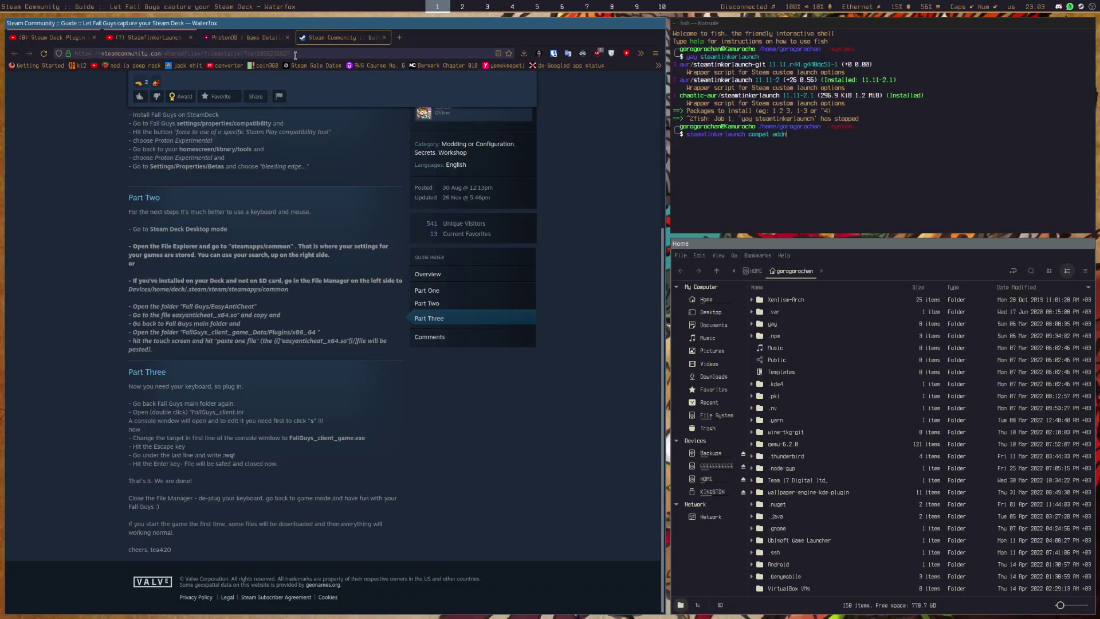
pyautogui.scroll(-1, 483, 5)
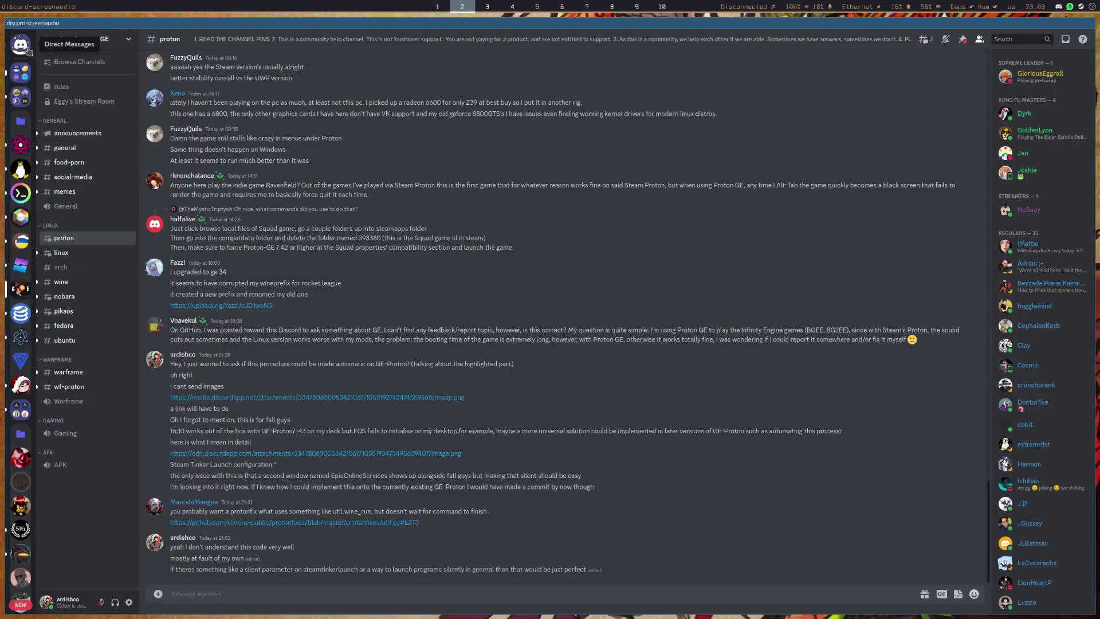
pyautogui.hotkey('ctrl', 'alt', 'Right')
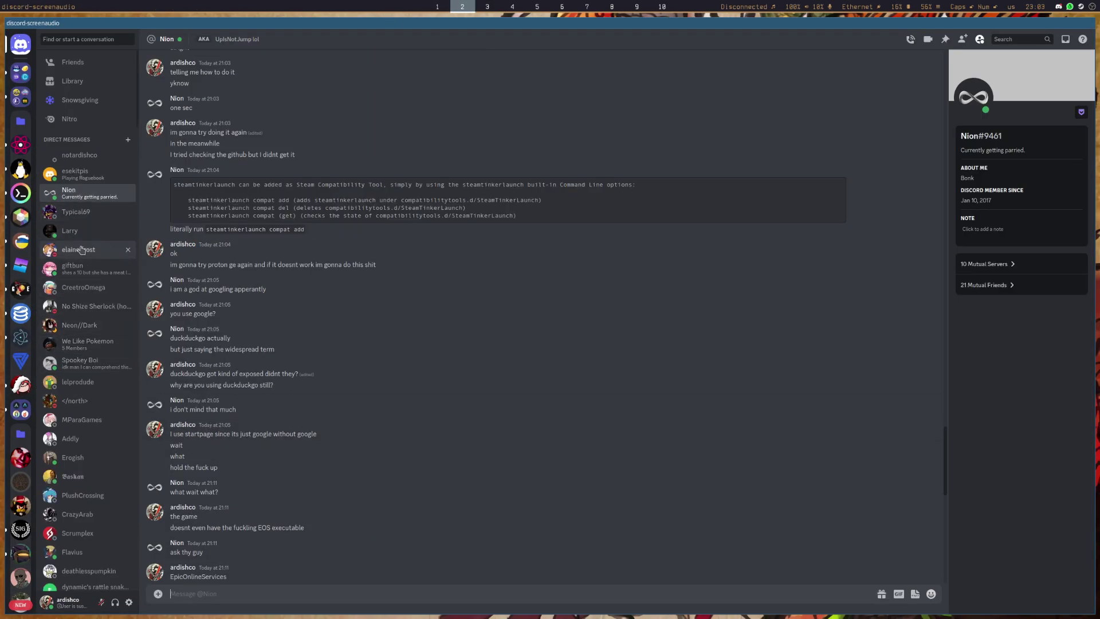
pyautogui.click(79, 155)
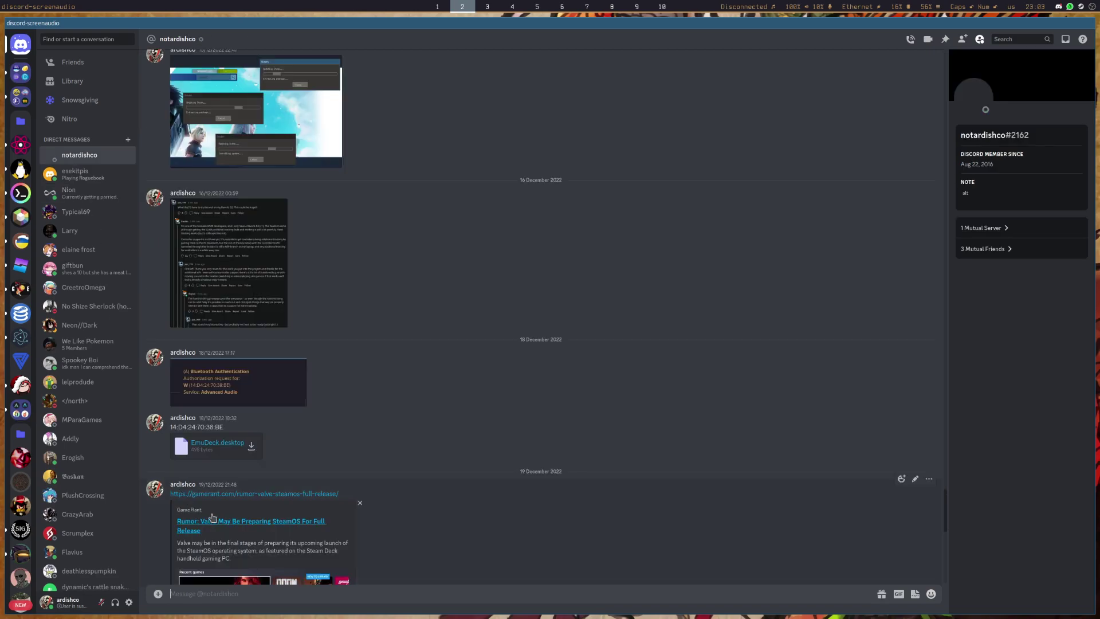
pyautogui.scroll(-8, 250, 496)
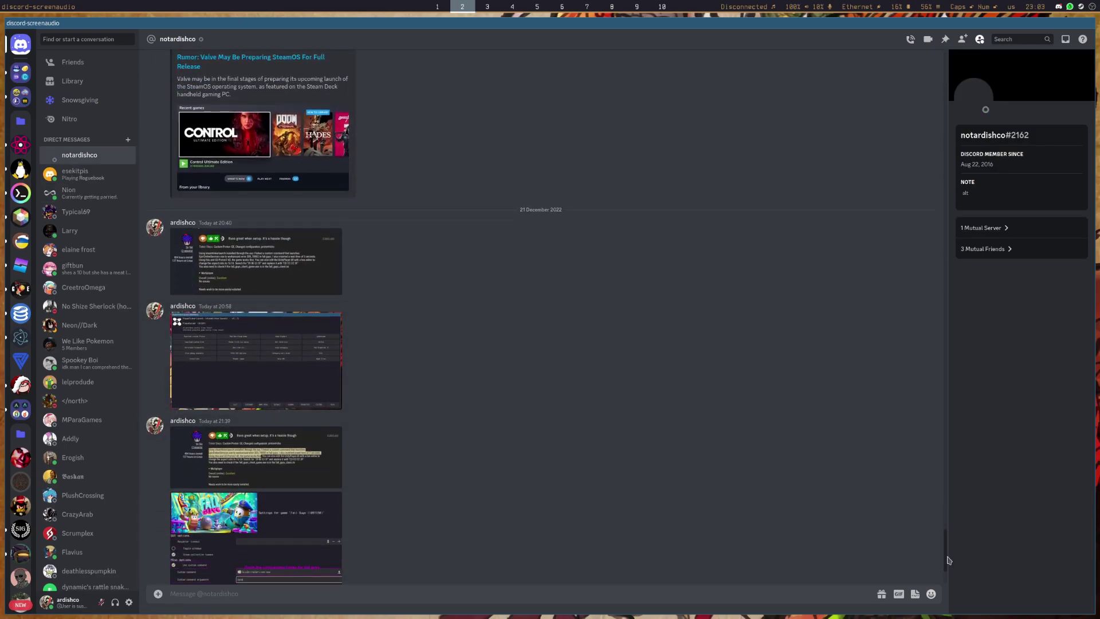
pyautogui.click(261, 557)
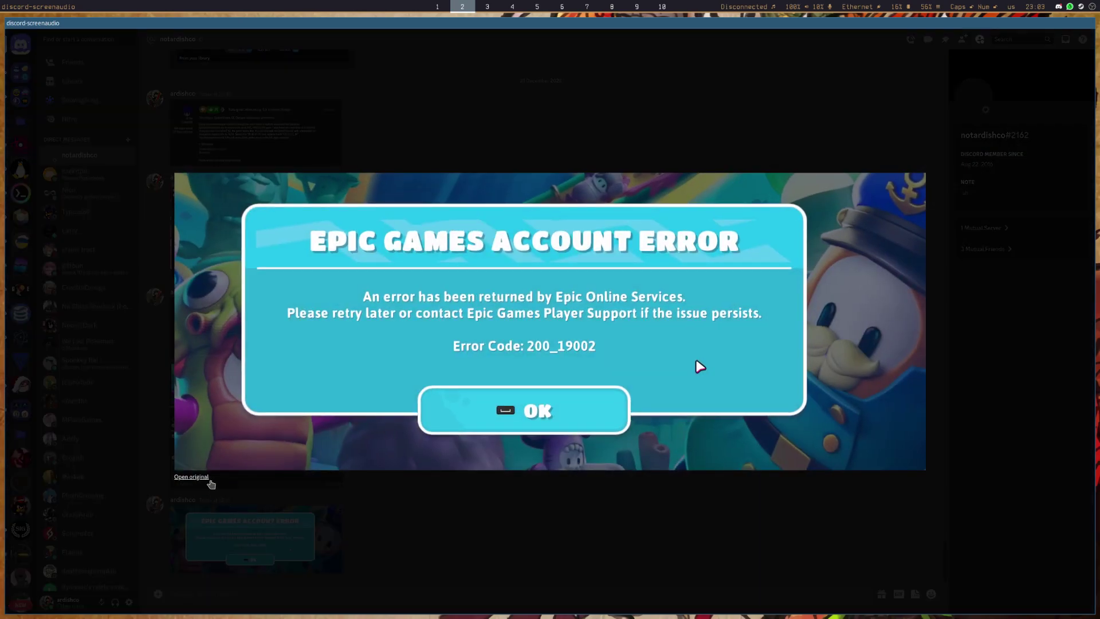
pyautogui.click(205, 482)
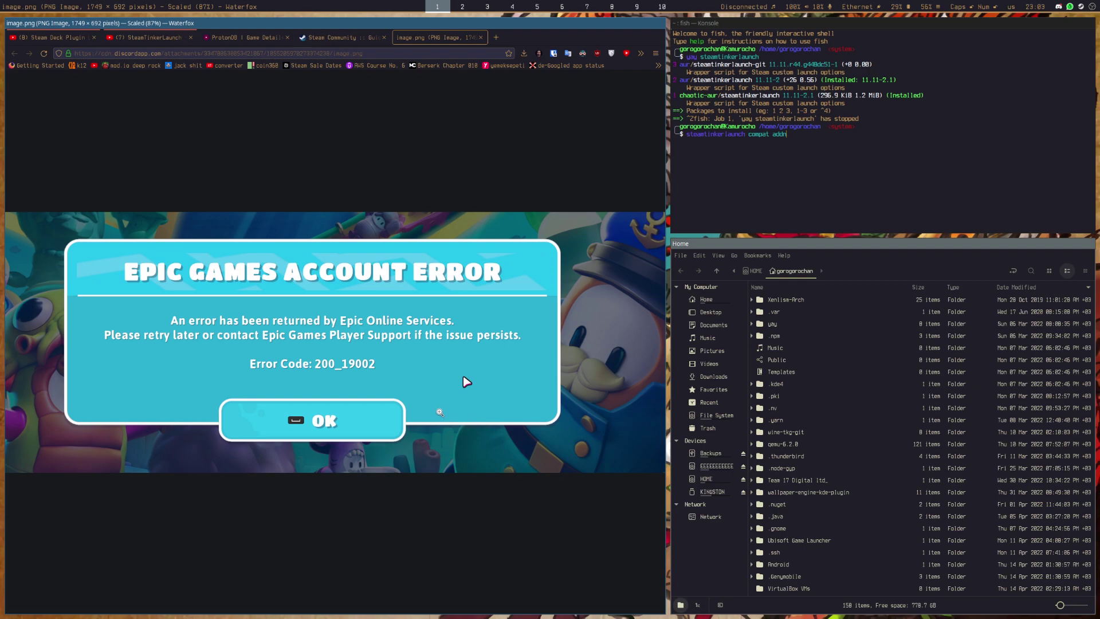
# Step: Return to the Fall Guys guide and examine the chaotic-aur/steamtinkerlaunch package entry and the steamtinkerlaunch compat add command in the terminal
pyautogui.click(325, 36)
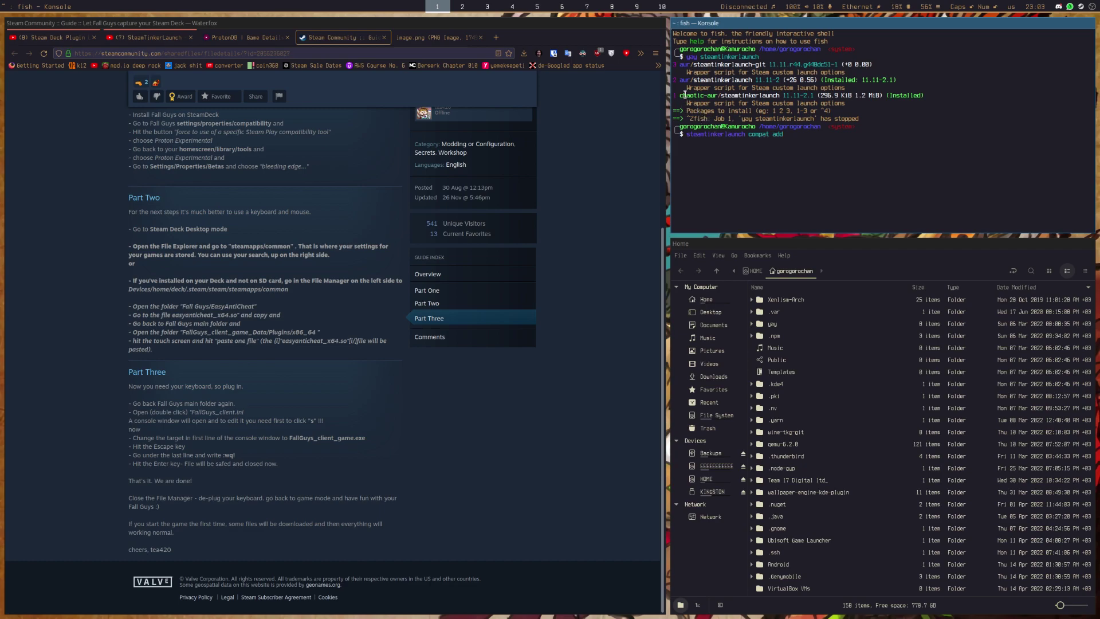
pyautogui.moveTo(680, 95); pyautogui.dragTo(901, 98)
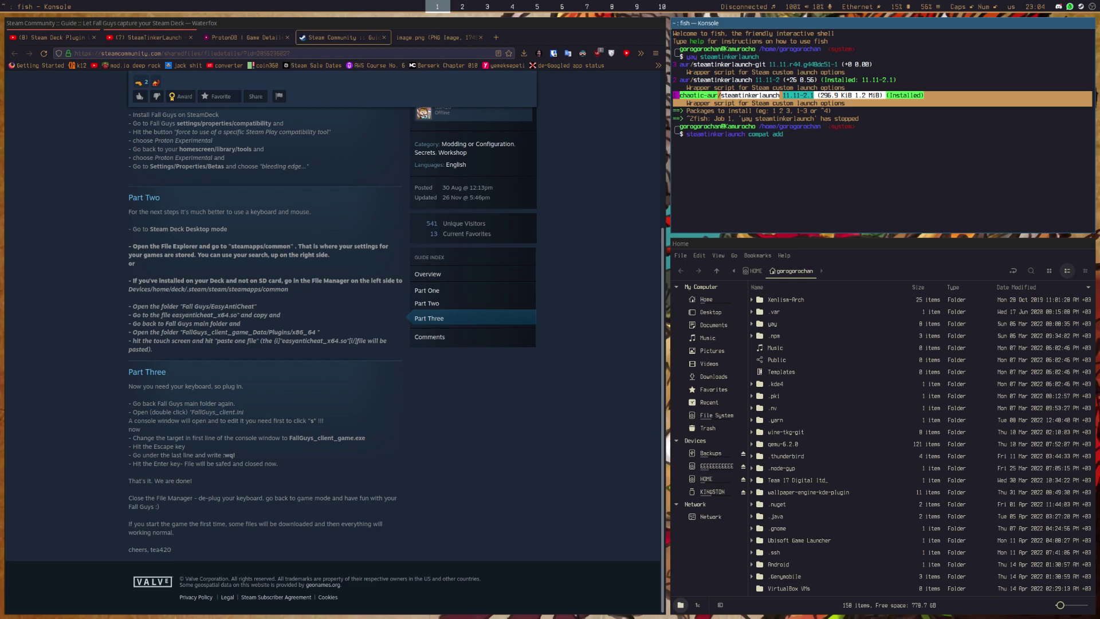
pyautogui.click(779, 139)
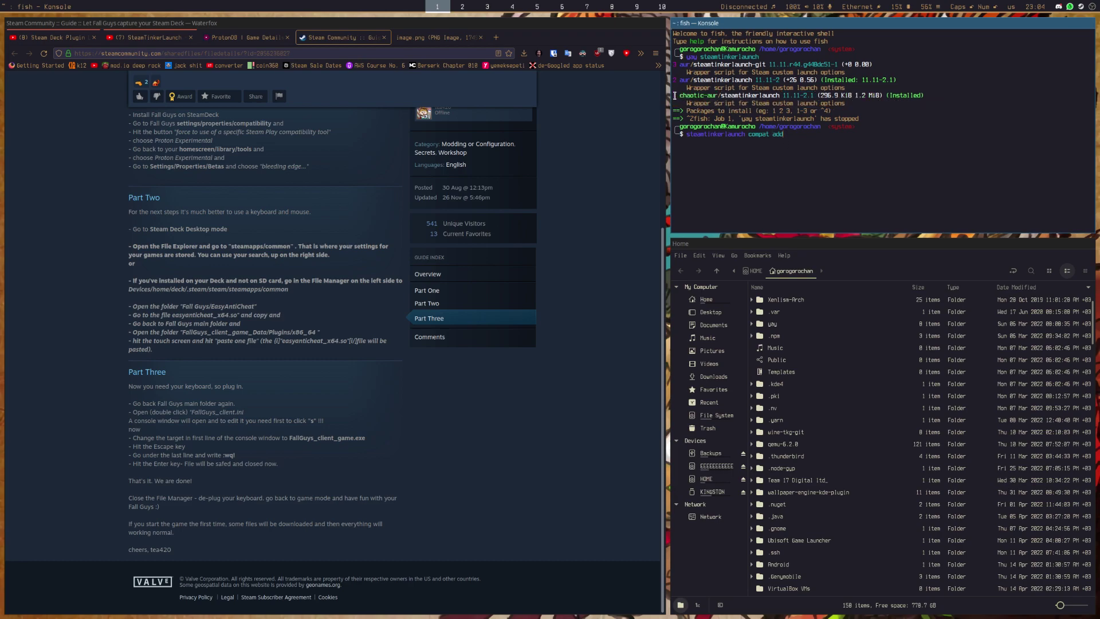
pyautogui.moveTo(675, 96); pyautogui.dragTo(862, 103)
pyautogui.click(862, 103)
pyautogui.moveTo(780, 137)
pyautogui.mouseDown()
pyautogui.moveTo(686, 133)
pyautogui.moveTo(775, 131)
pyautogui.mouseUp()
pyautogui.click(685, 132)
pyautogui.click(780, 133)
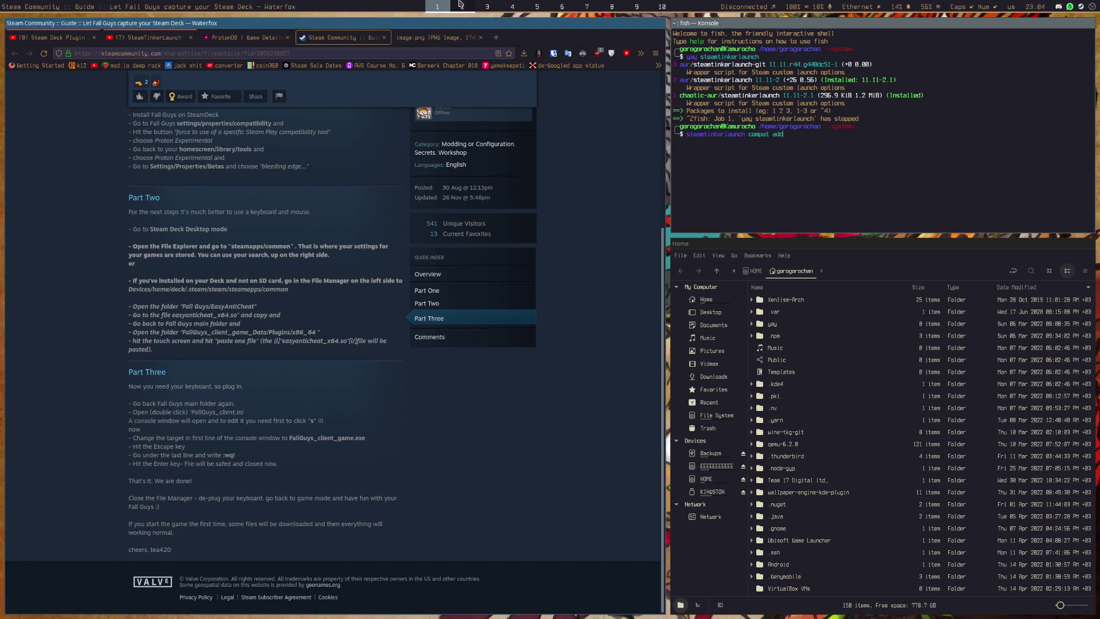
# Step: Switch to Steam, open the properties of Fall Guys, and review its compatibility settings
pyautogui.click(488, 6)
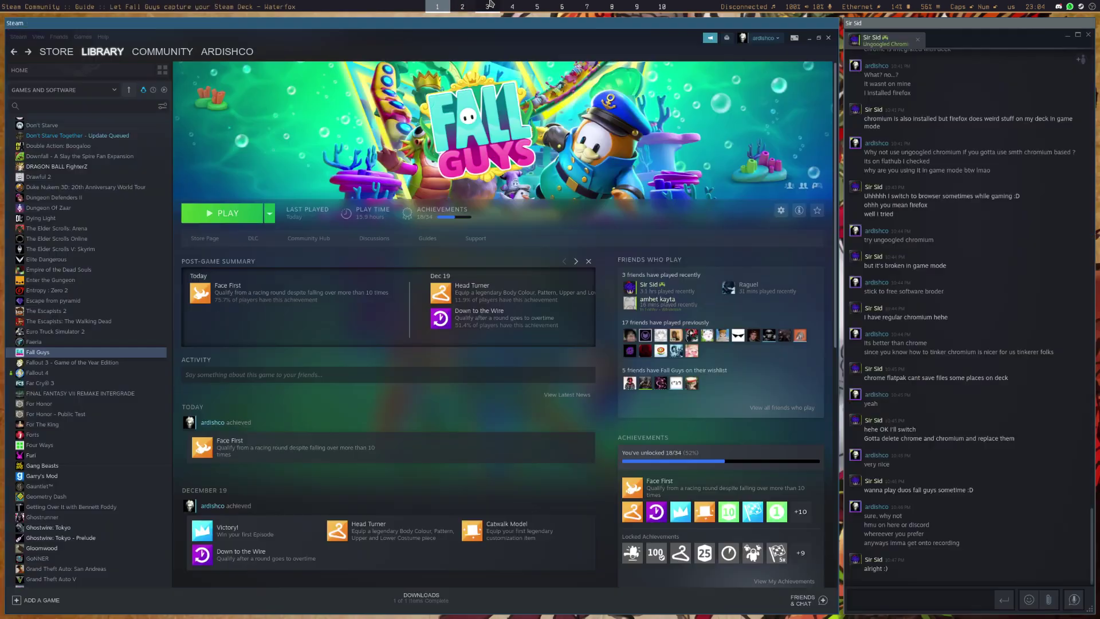
pyautogui.rightClick(114, 352)
pyautogui.click(139, 405)
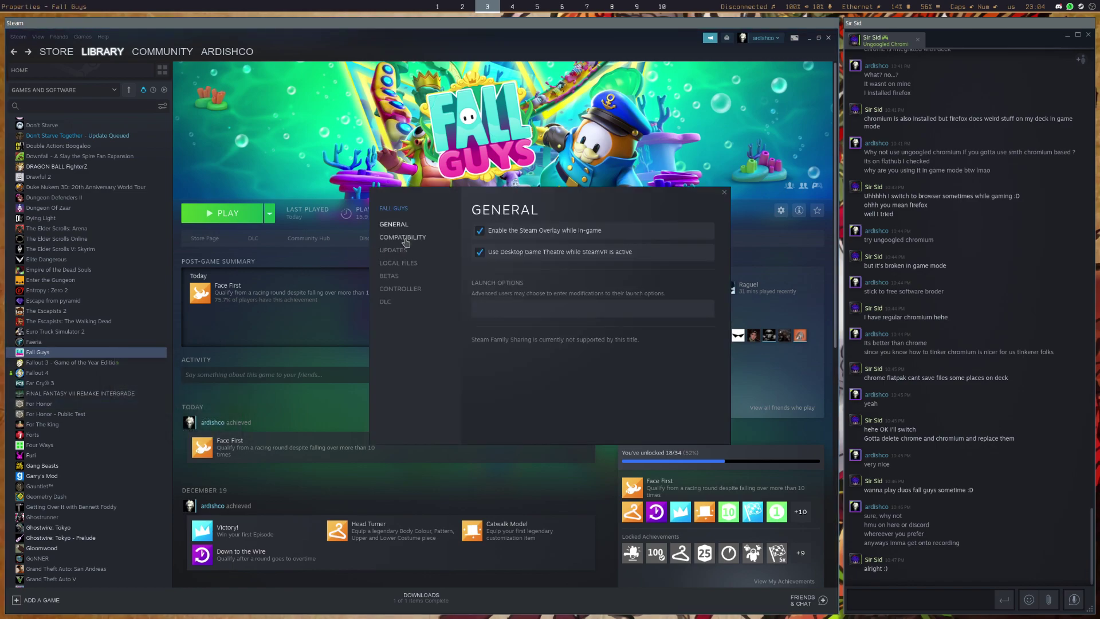
pyautogui.click(403, 237)
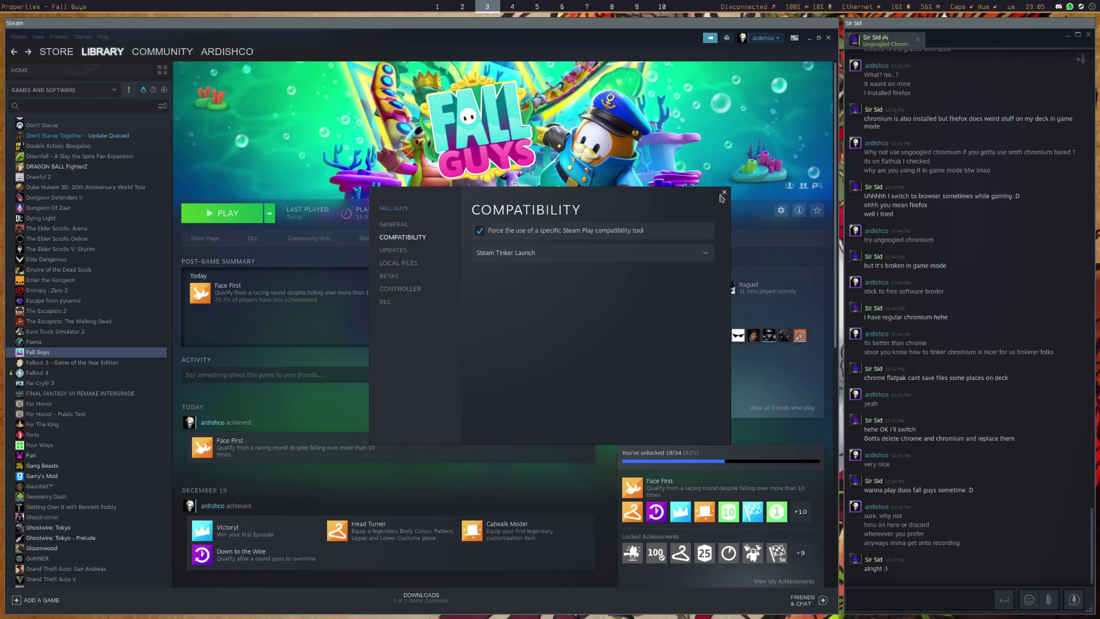
# Step: Return to the terminal and re-examine the chaotic-aur steamtinkerlaunch package entry
pyautogui.click(437, 6)
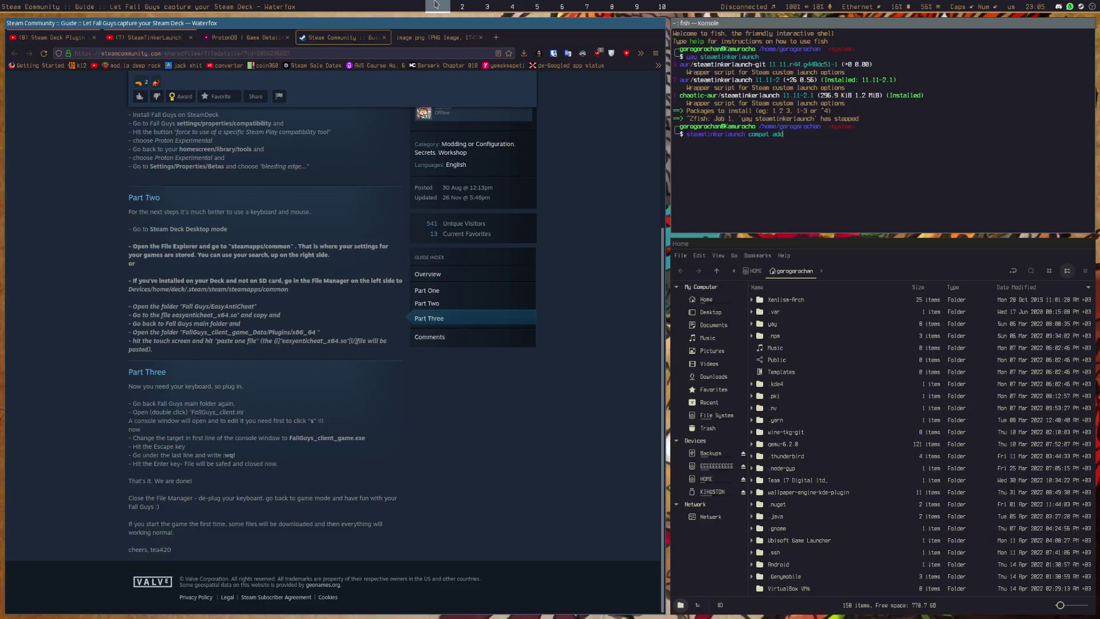
pyautogui.click(463, 6)
pyautogui.click(437, 6)
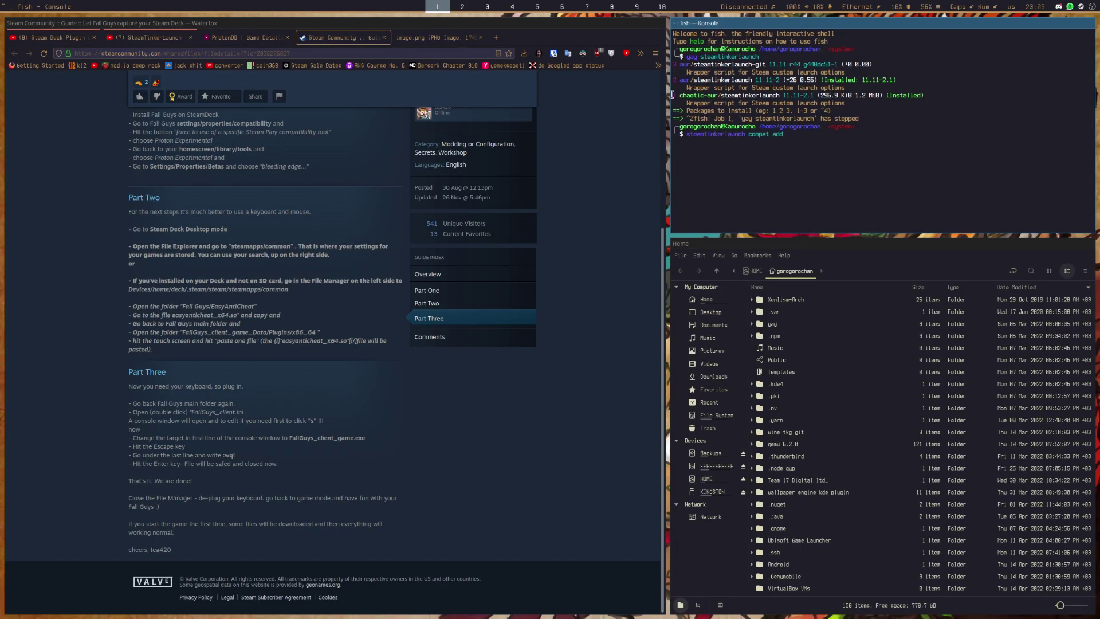
pyautogui.moveTo(673, 93); pyautogui.dragTo(859, 118)
pyautogui.click(887, 104)
# Step: Search the application launcher for Proton, launch ProtonUp-Qt, and inspect the GE-Proton7-43 entry among the installed compatibility tools
pyautogui.press('super')
pyautogui.write('Proton')
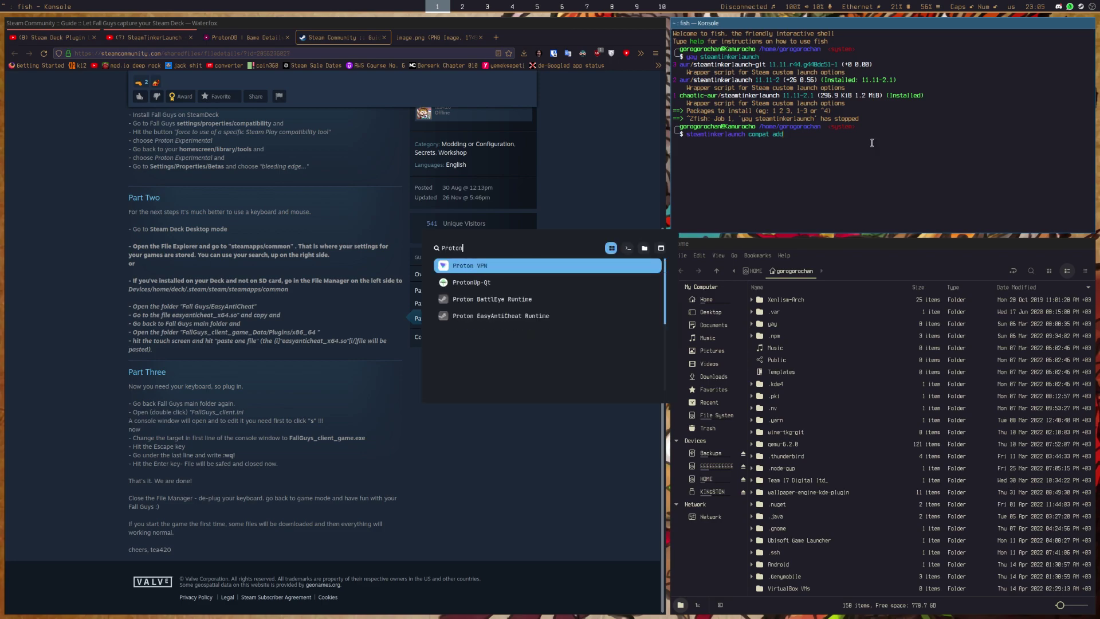
pyautogui.press('Down')
pyautogui.press('Return')
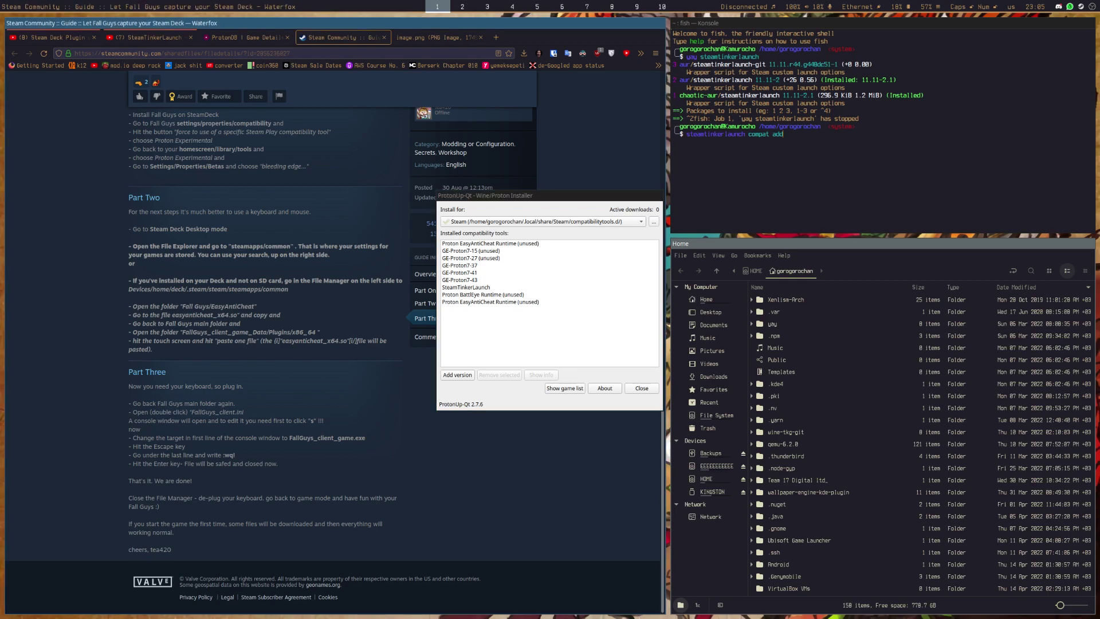
pyautogui.click(500, 280)
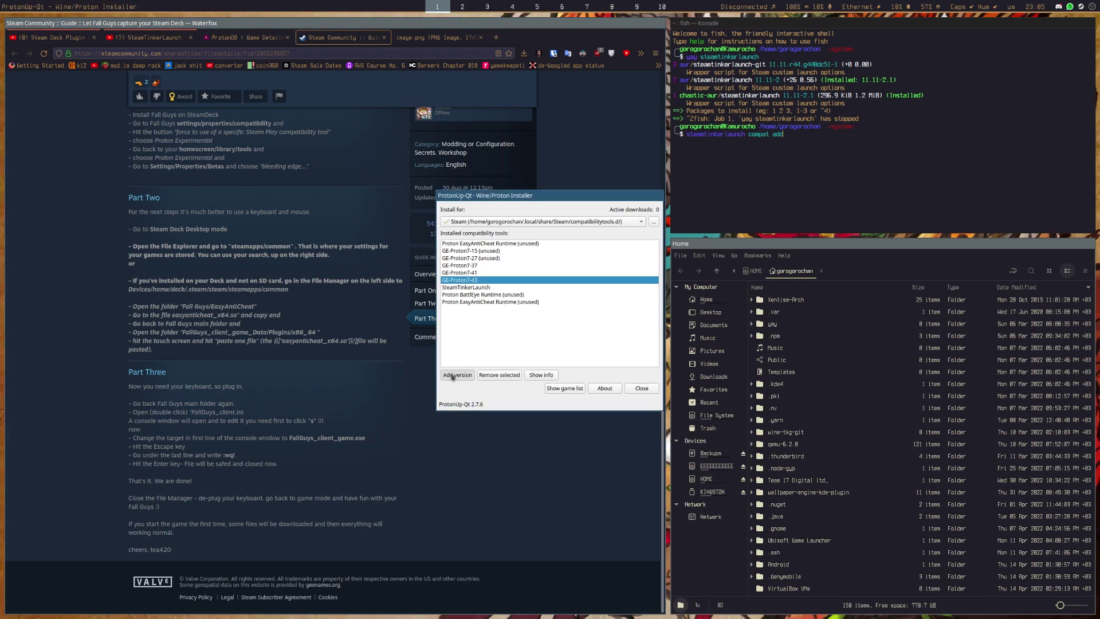
pyautogui.click(508, 333)
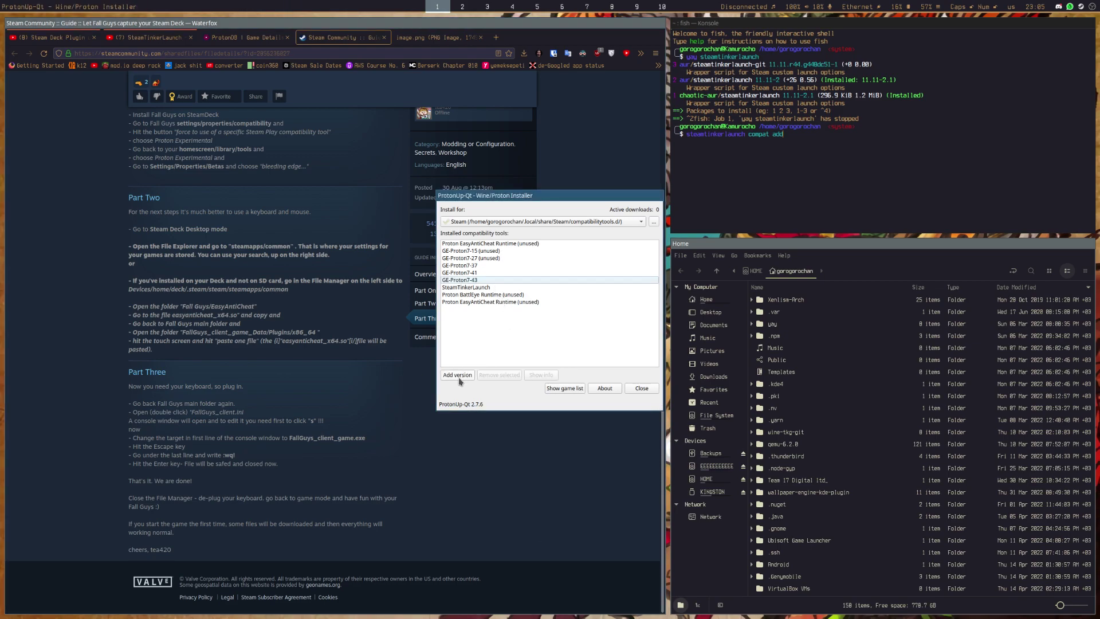
# Step: Examine the GE-Proton versions offered for installation, keep GE-Proton7-43 selected, and cancel adding the compatibility tool
pyautogui.click(458, 377)
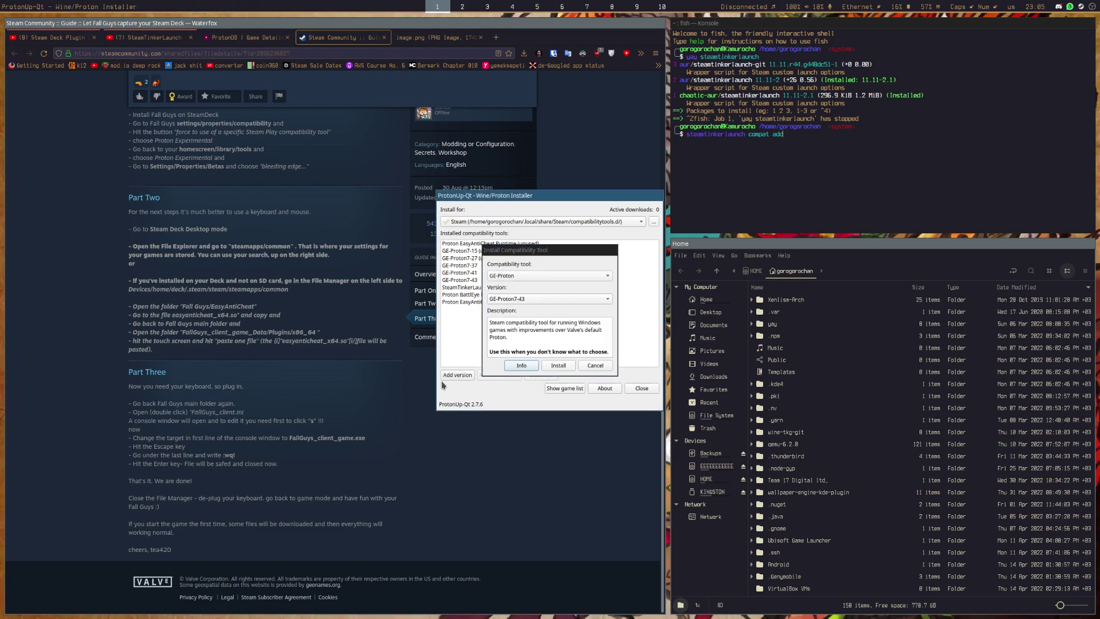
pyautogui.click(542, 277)
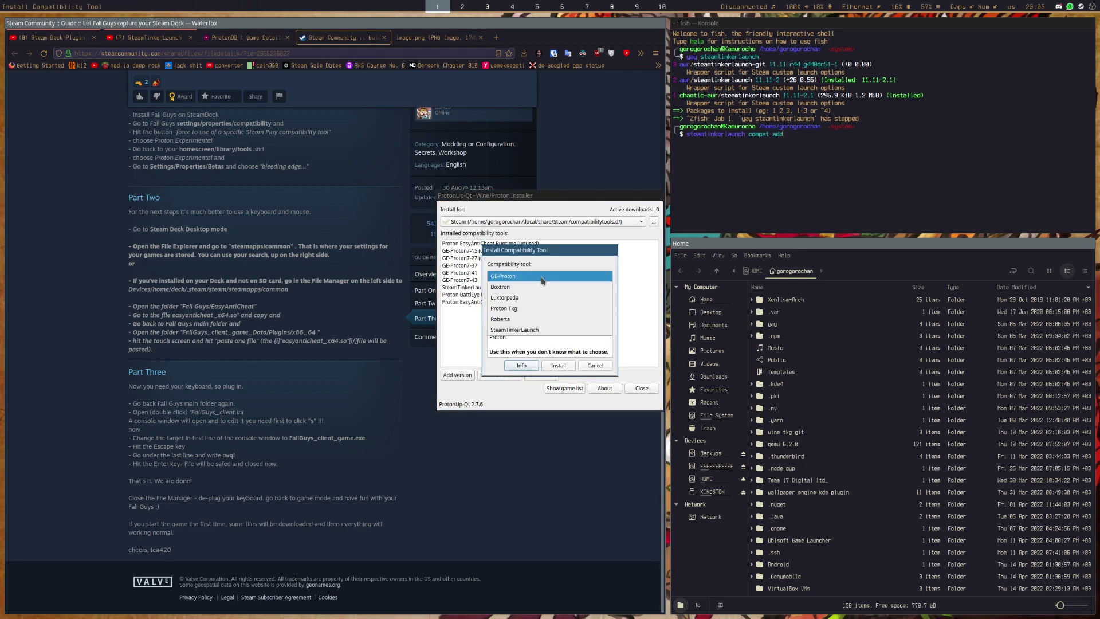
pyautogui.click(542, 278)
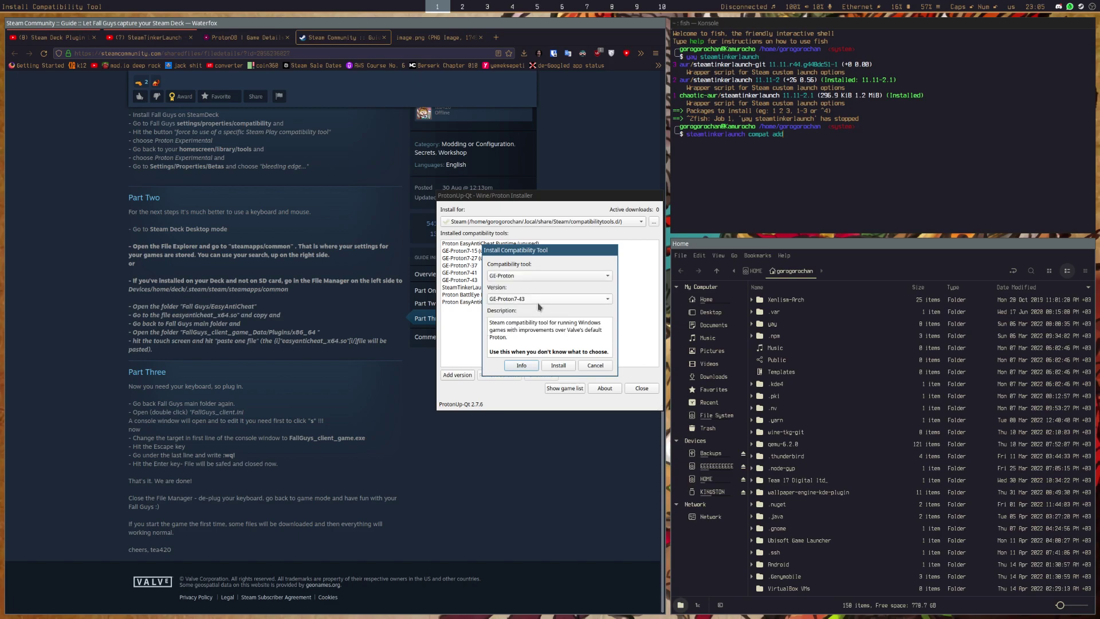
pyautogui.click(538, 300)
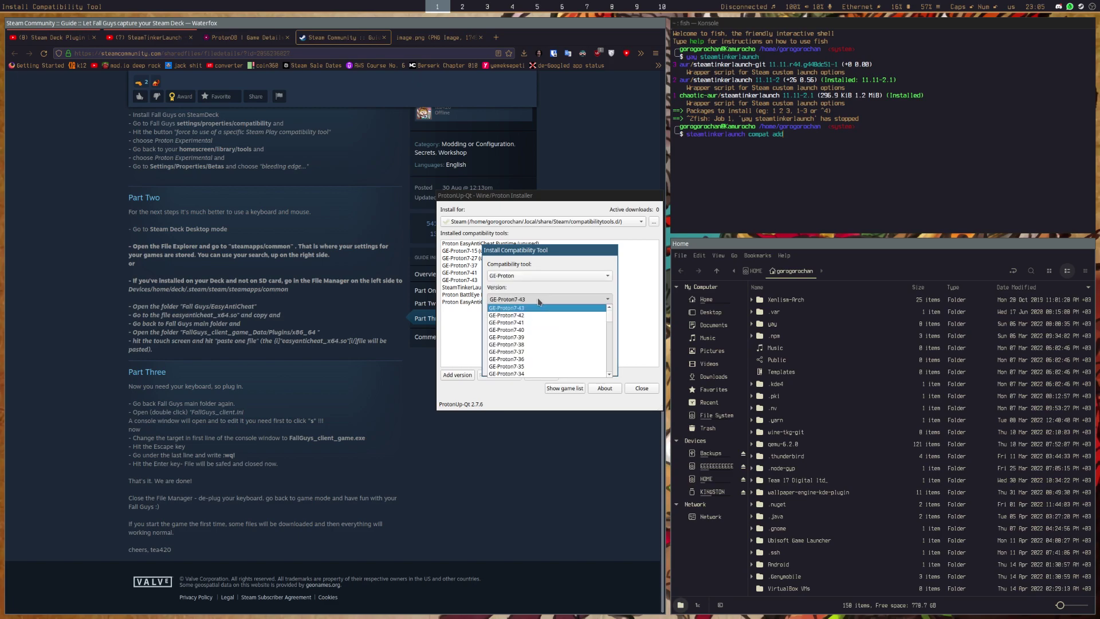
pyautogui.click(539, 300)
pyautogui.click(538, 300)
pyautogui.click(536, 301)
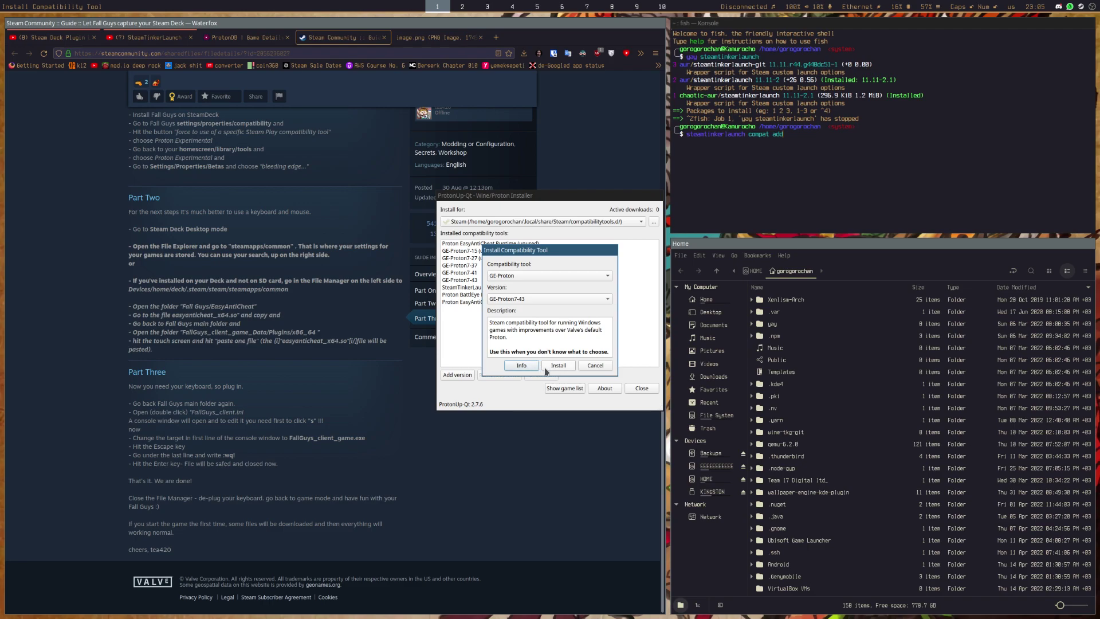
pyautogui.click(522, 300)
pyautogui.click(521, 309)
pyautogui.click(590, 367)
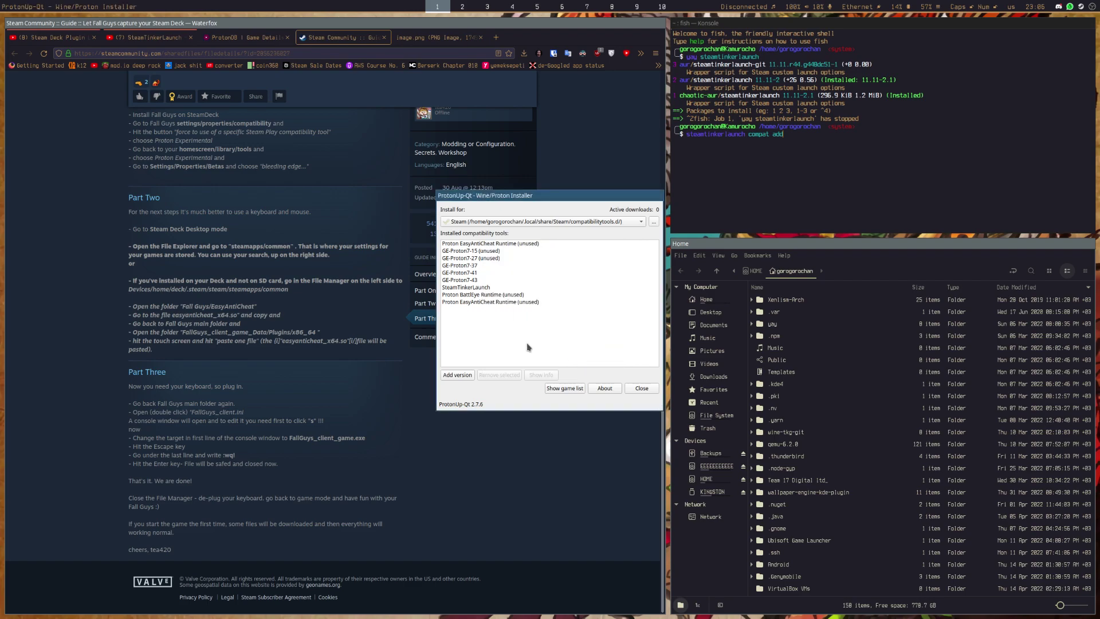
# Step: Close ProtonUp-Qt and switch back to the Fall Guys library page in Steam
pyautogui.click(472, 287)
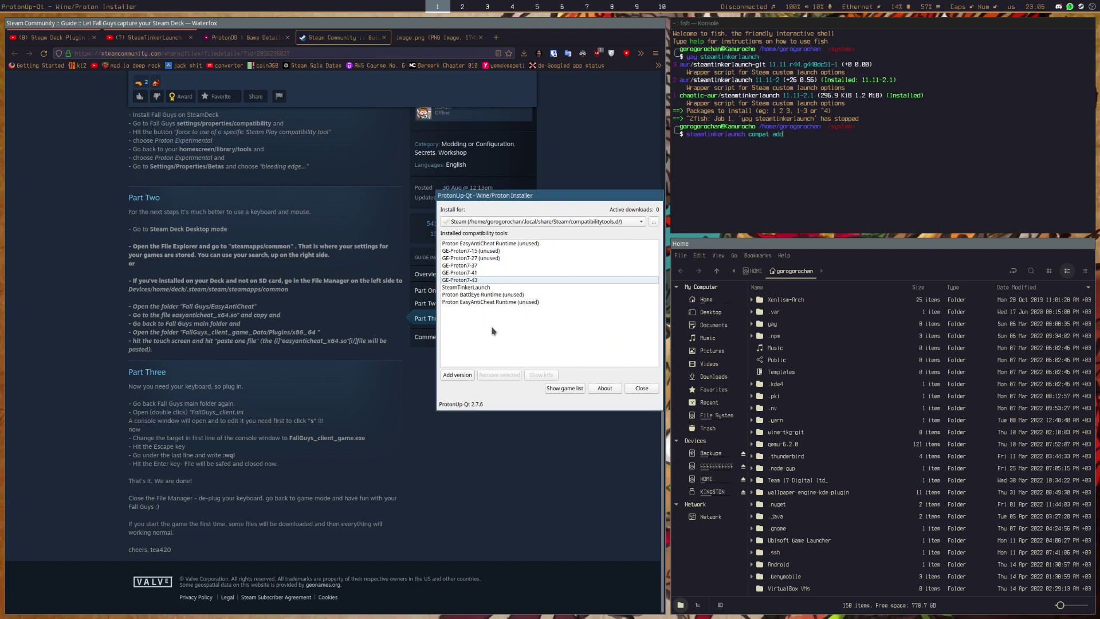
pyautogui.hotkey('alt', 'F4')
pyautogui.press('super+3')
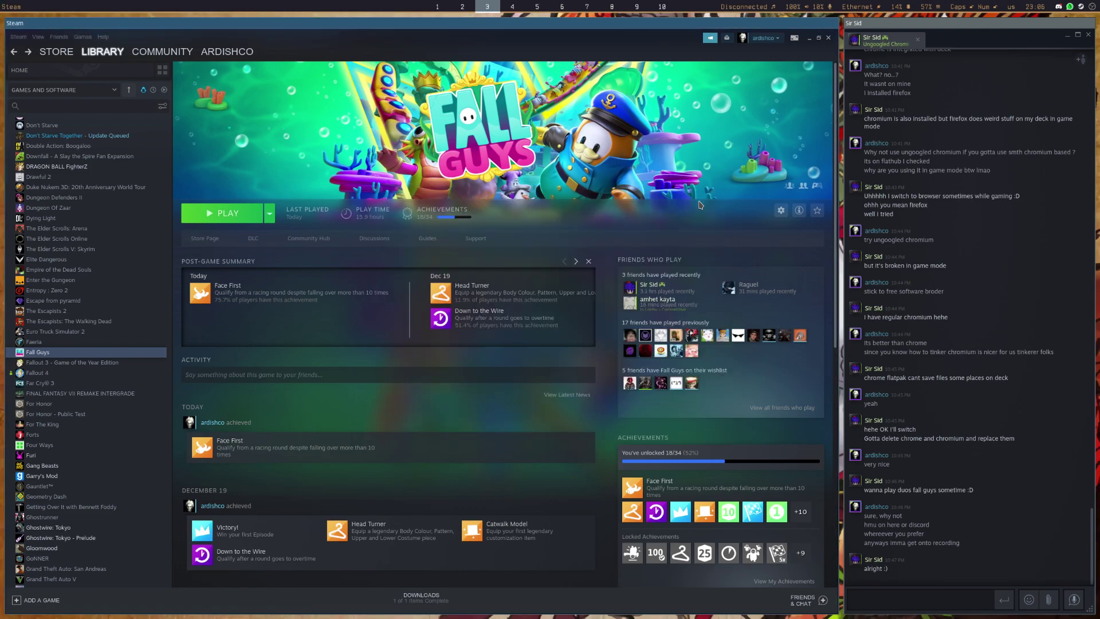
# Step: Check in Fall Guys' compatibility properties that Steam Tinker Launch is the forced compatibility tool, and close the properties
pyautogui.rightClick(60, 355)
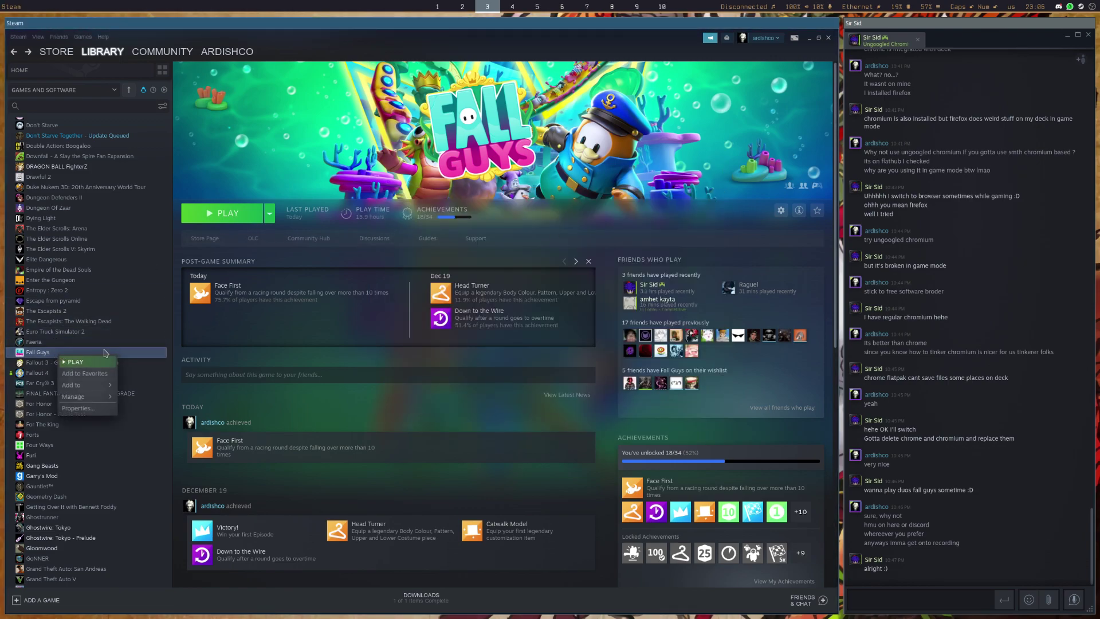
pyautogui.click(89, 409)
pyautogui.click(403, 237)
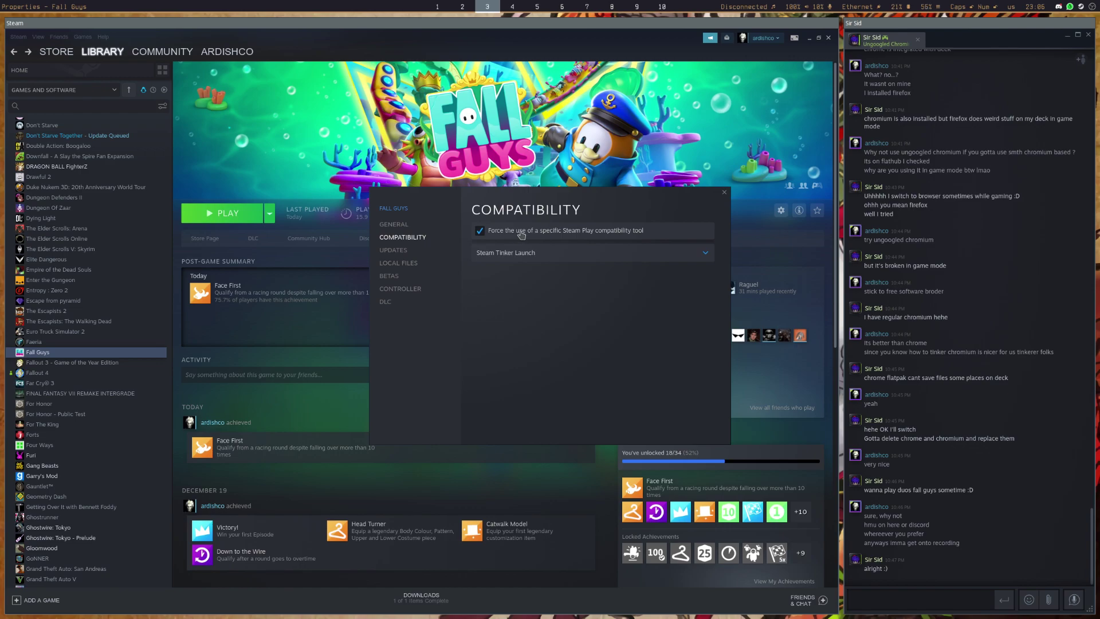
pyautogui.doubleClick(509, 254)
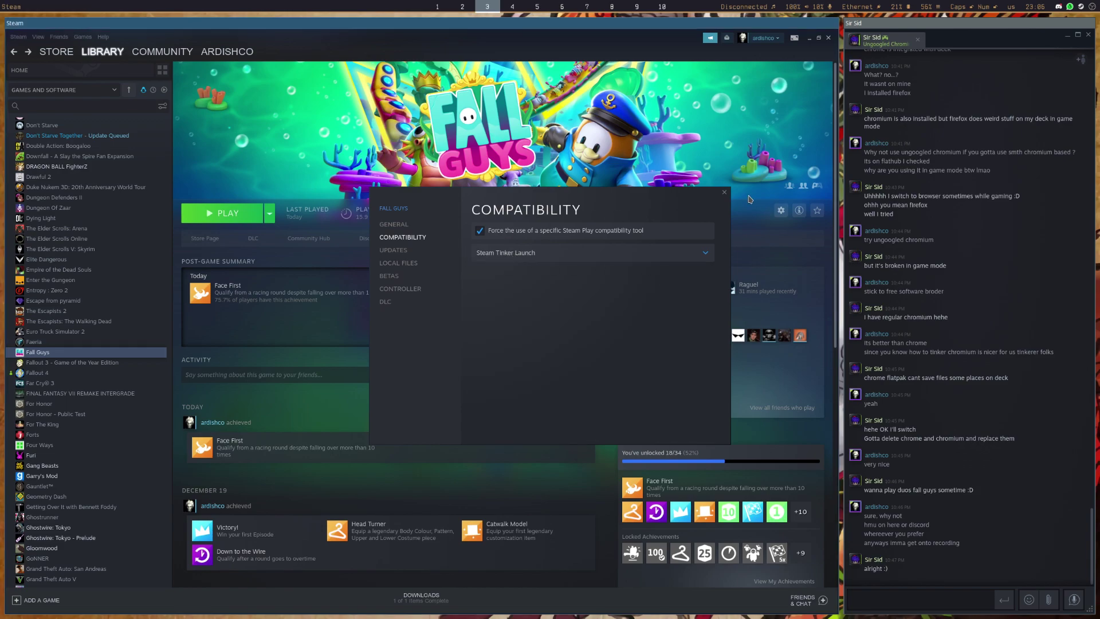
pyautogui.click(724, 193)
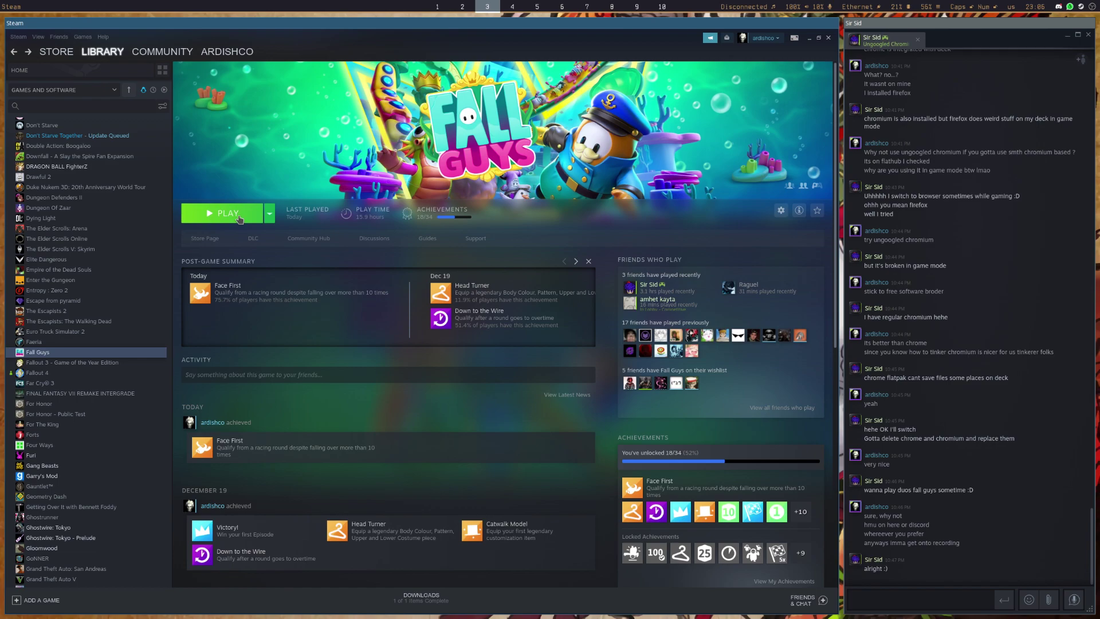
# Step: Launch Fall Guys and open its game settings through Steam Tinker Launch's main menu
pyautogui.click(239, 216)
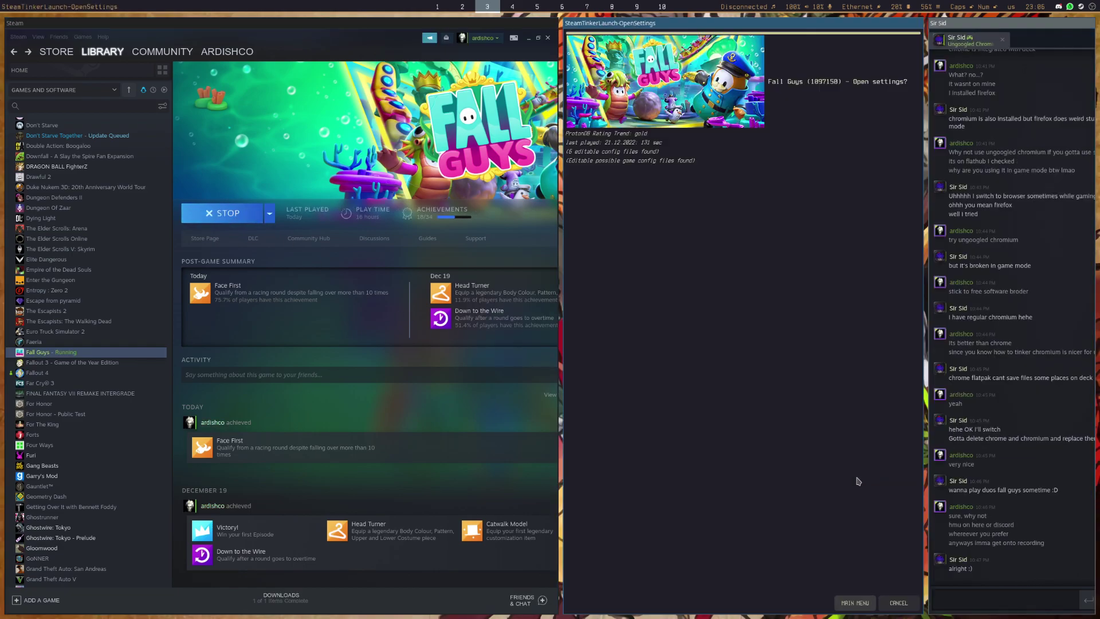
pyautogui.click(856, 602)
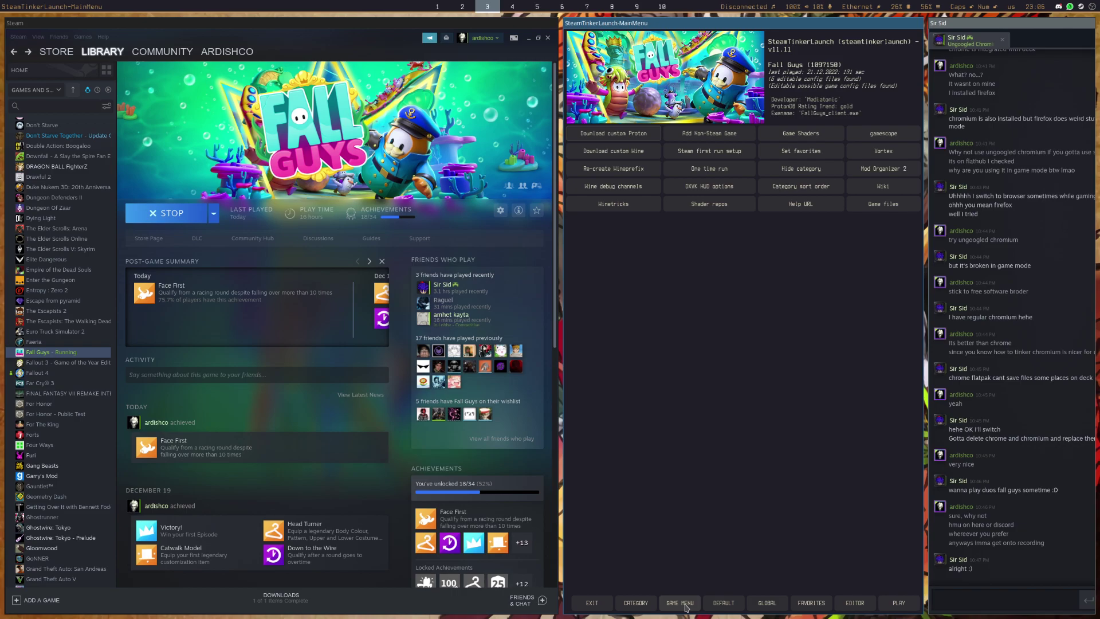
pyautogui.click(686, 605)
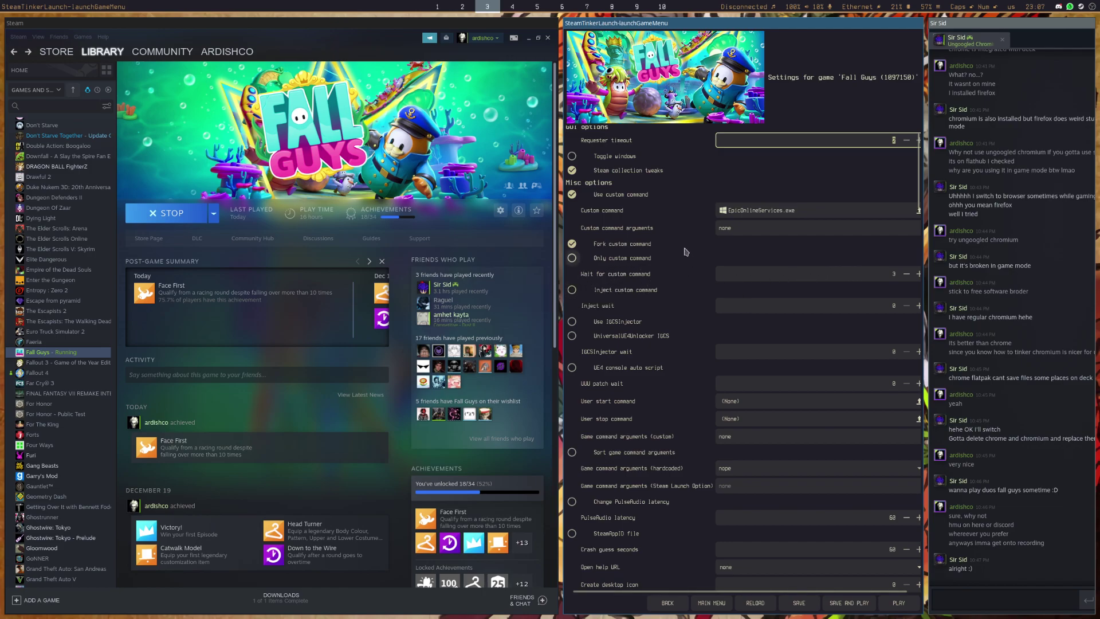
# Step: Start choosing the custom command file and browse from steamapps into compatdata and its 1097150 folder
pyautogui.click(723, 212)
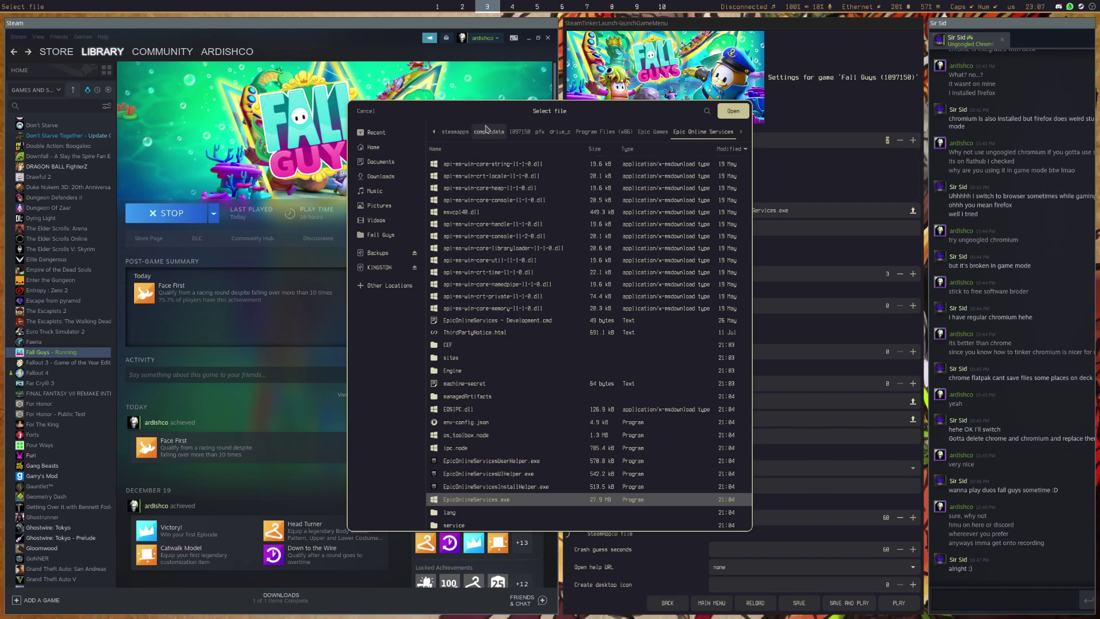
pyautogui.scroll(2, 487, 133)
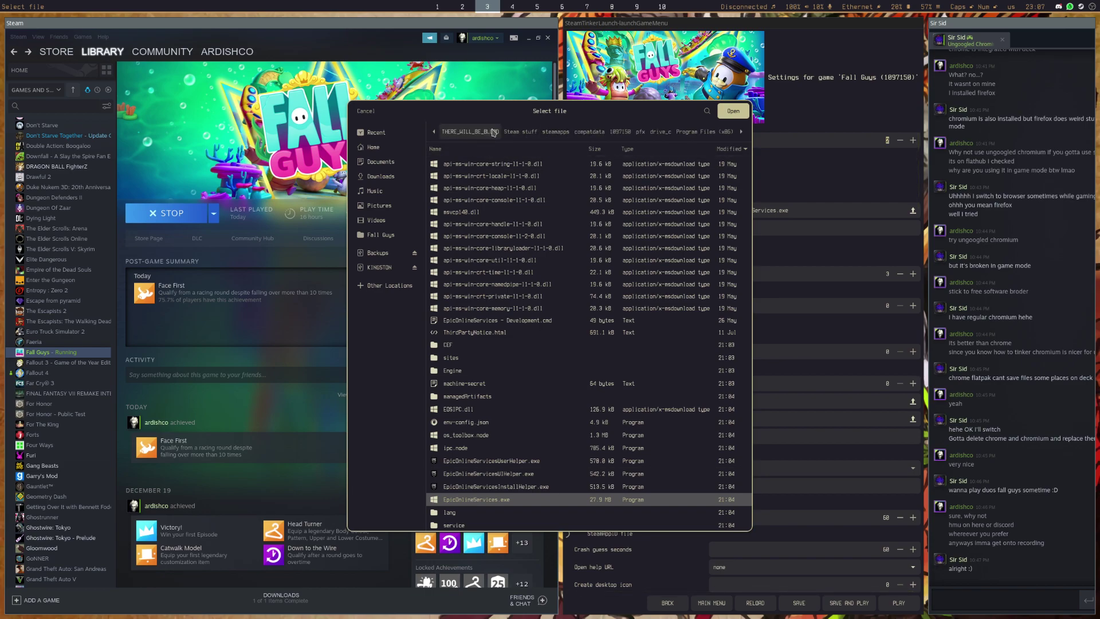
pyautogui.click(590, 132)
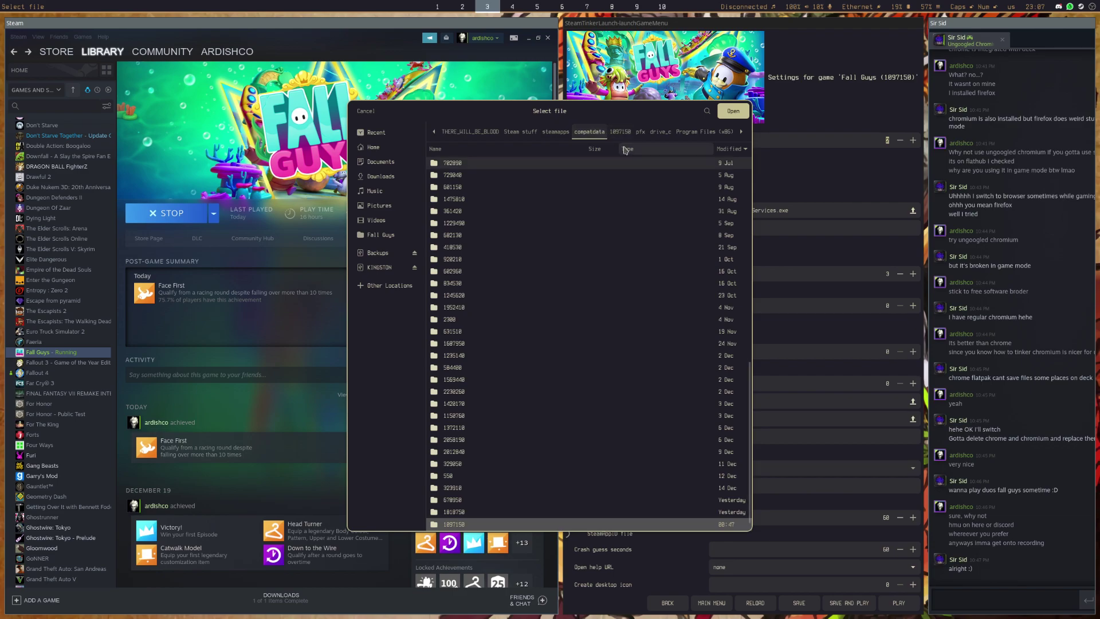
pyautogui.click(555, 132)
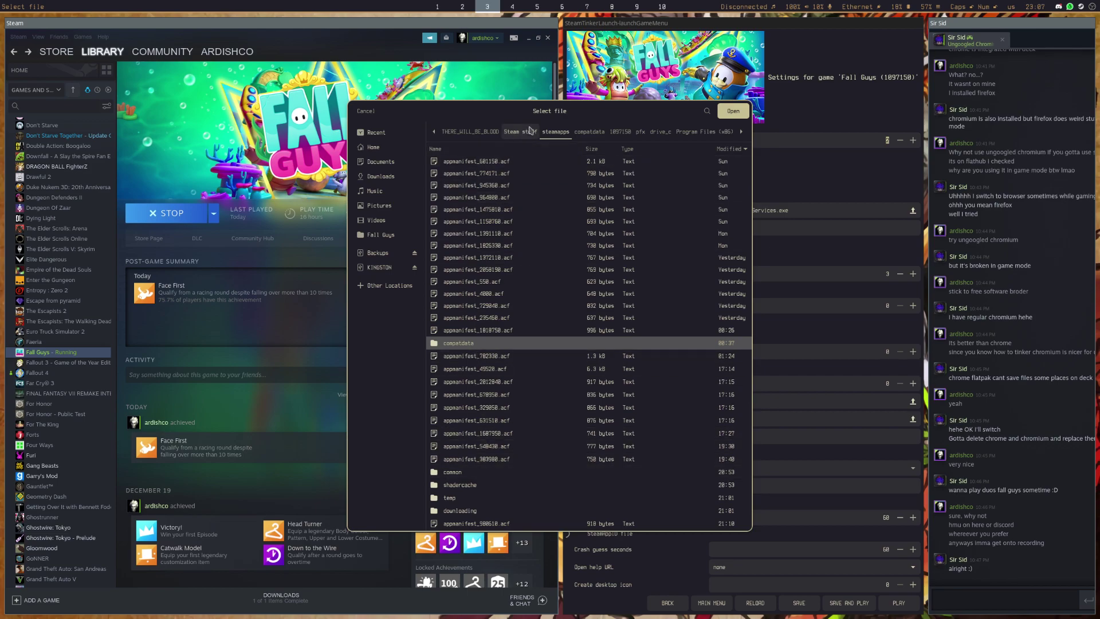
pyautogui.doubleClick(545, 343)
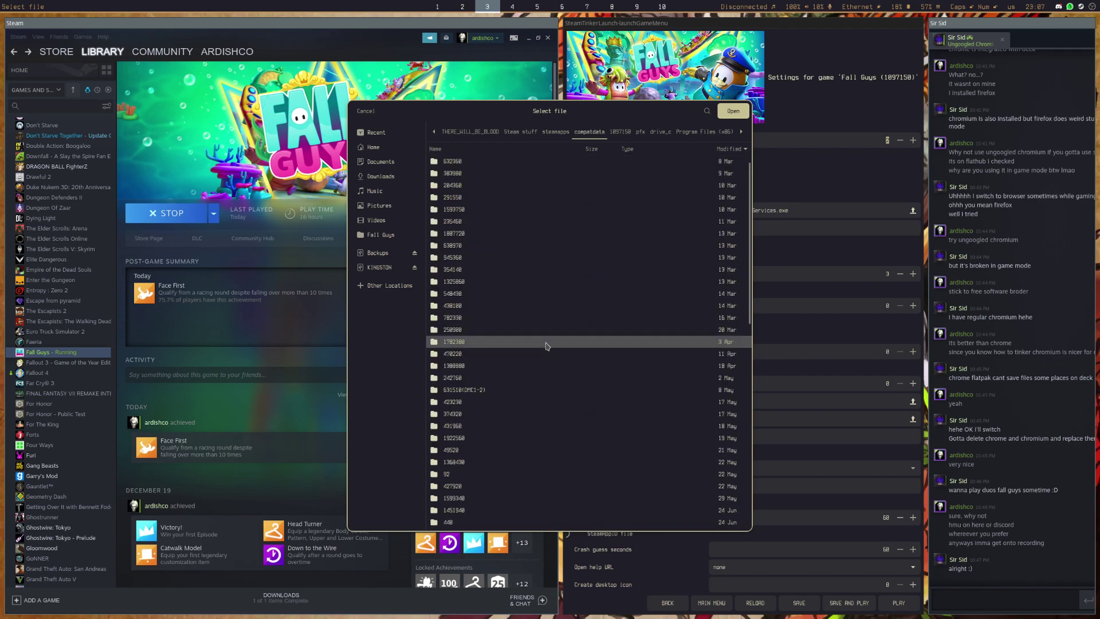
pyautogui.write('109')
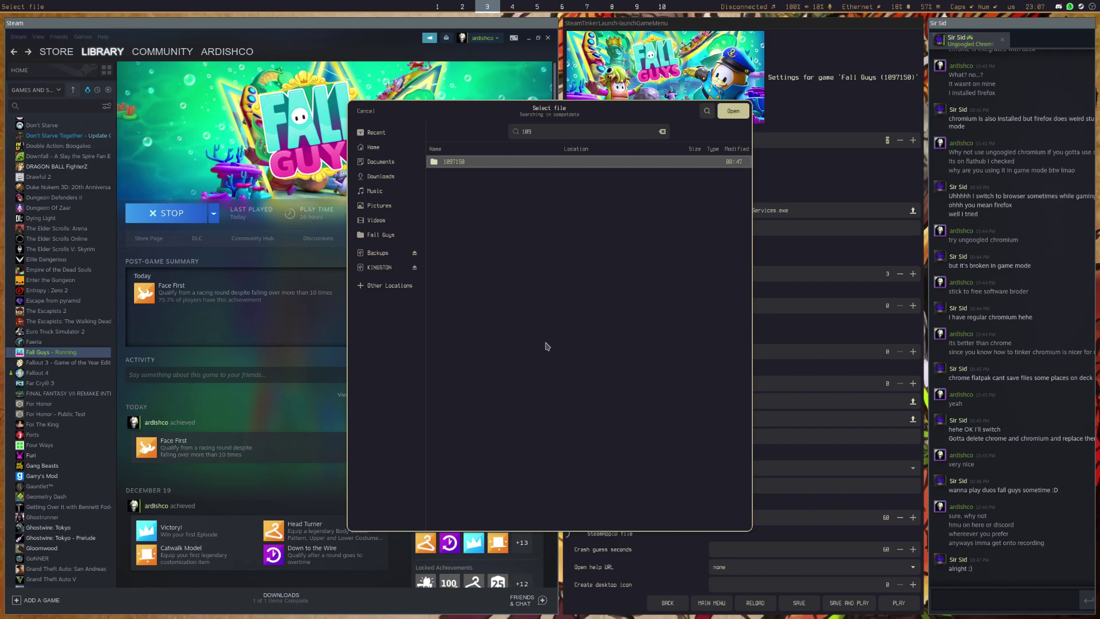
pyautogui.press('Return')
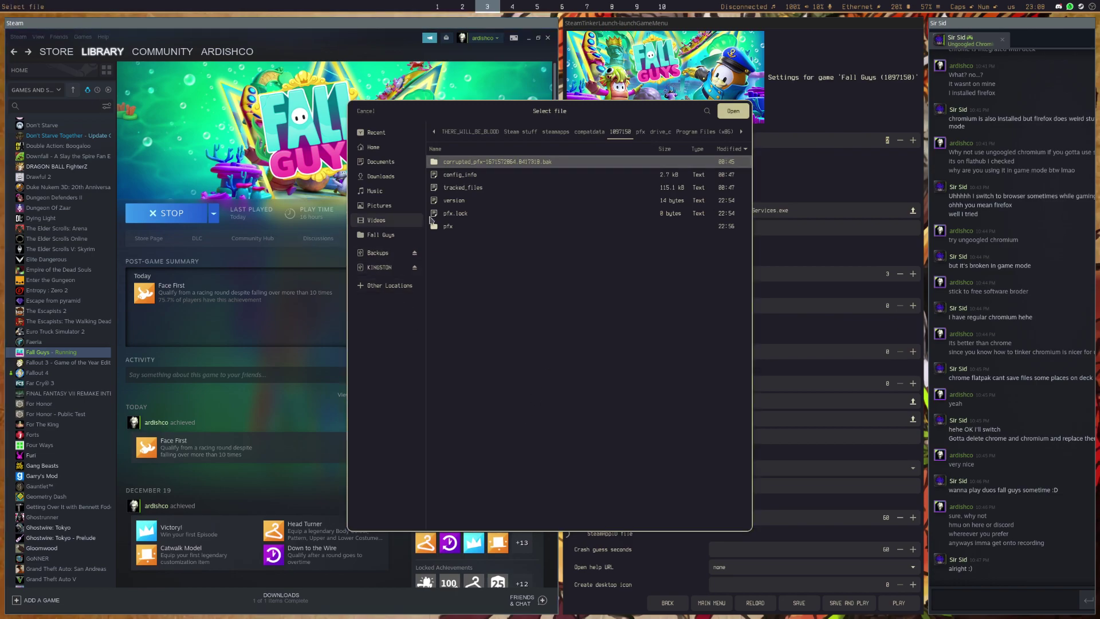
# Step: Choose EpicOnlineServices.exe from pfx/drive_c/Program Files (x86)/Epic Games/Epic Online Services as the custom command
pyautogui.doubleClick(461, 226)
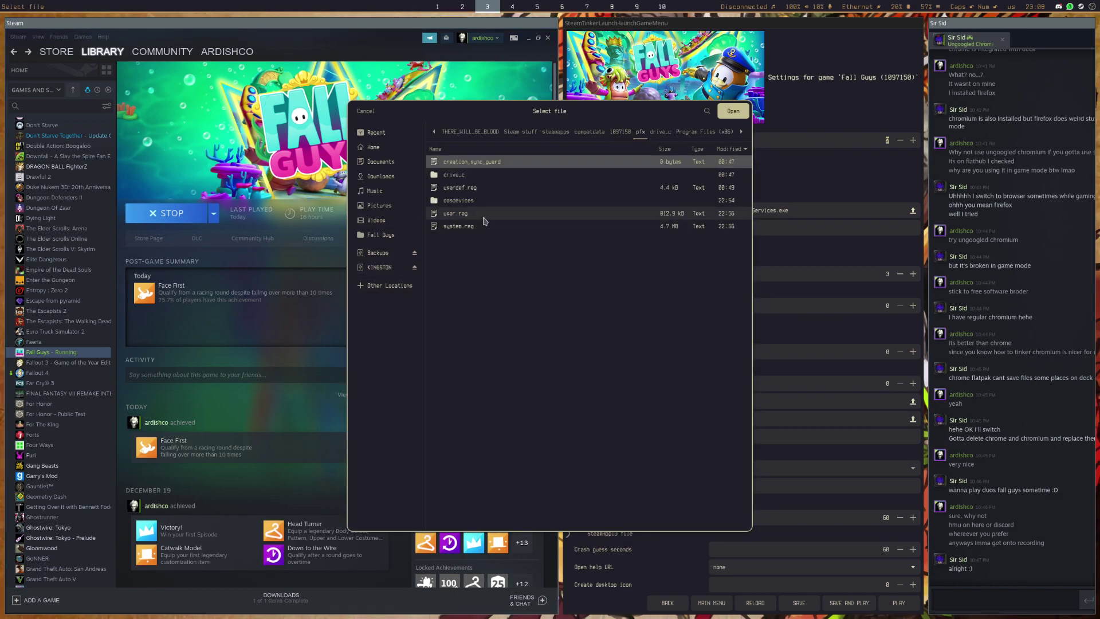
pyautogui.doubleClick(480, 175)
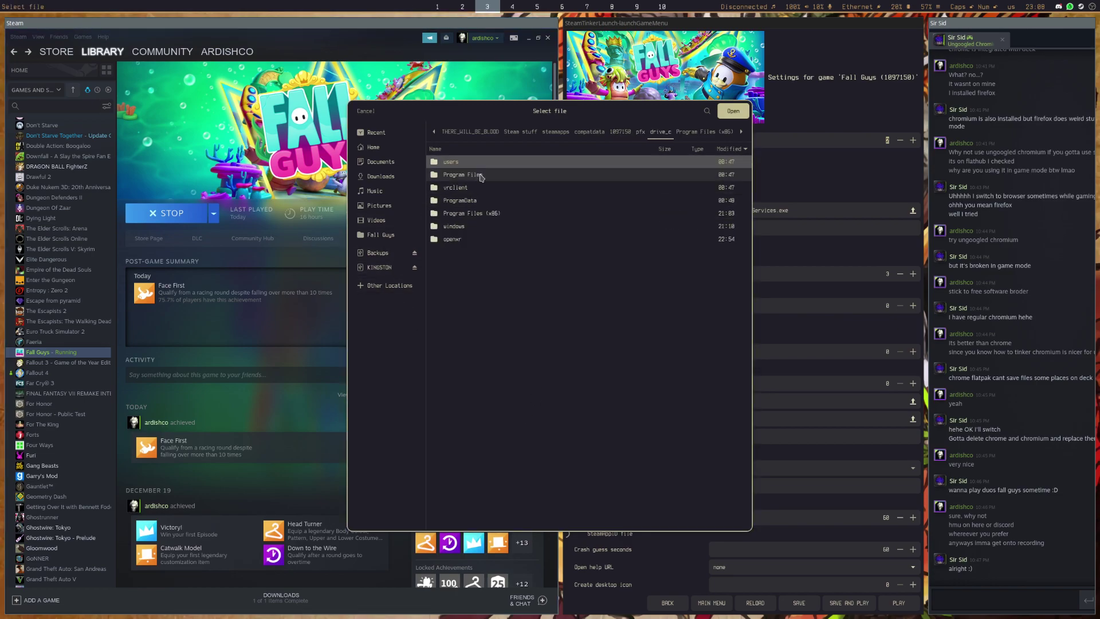
pyautogui.doubleClick(485, 214)
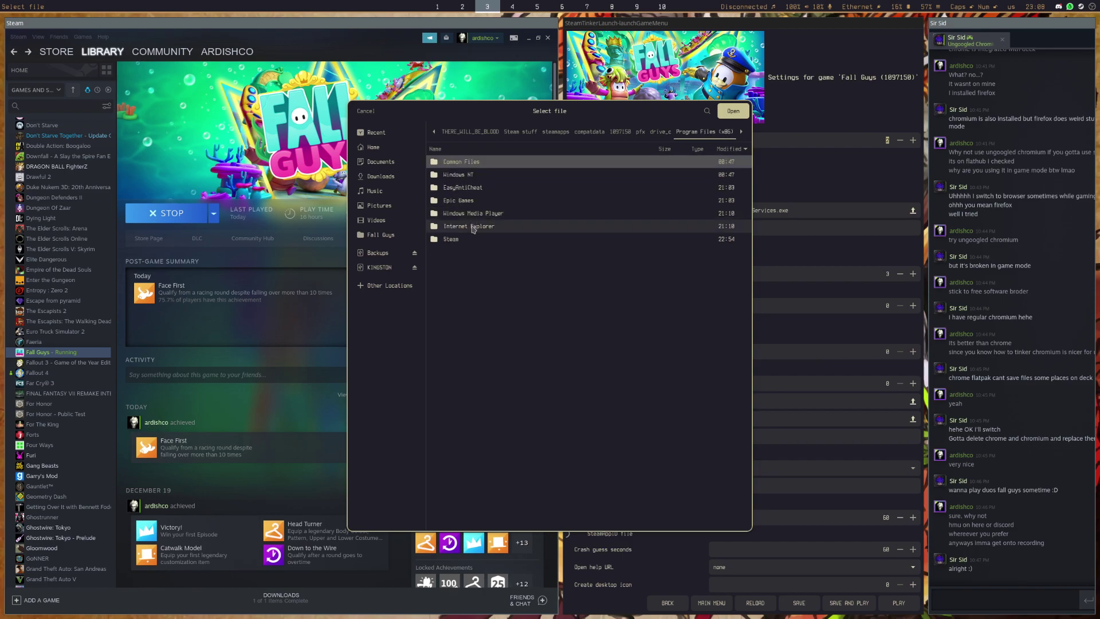
pyautogui.doubleClick(475, 200)
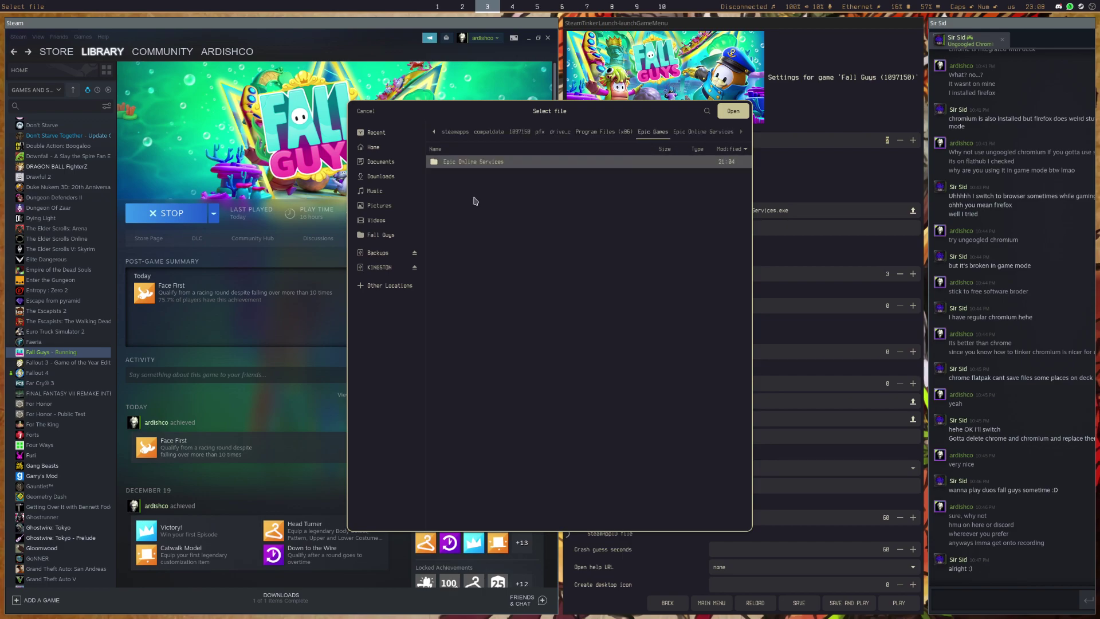
pyautogui.doubleClick(481, 162)
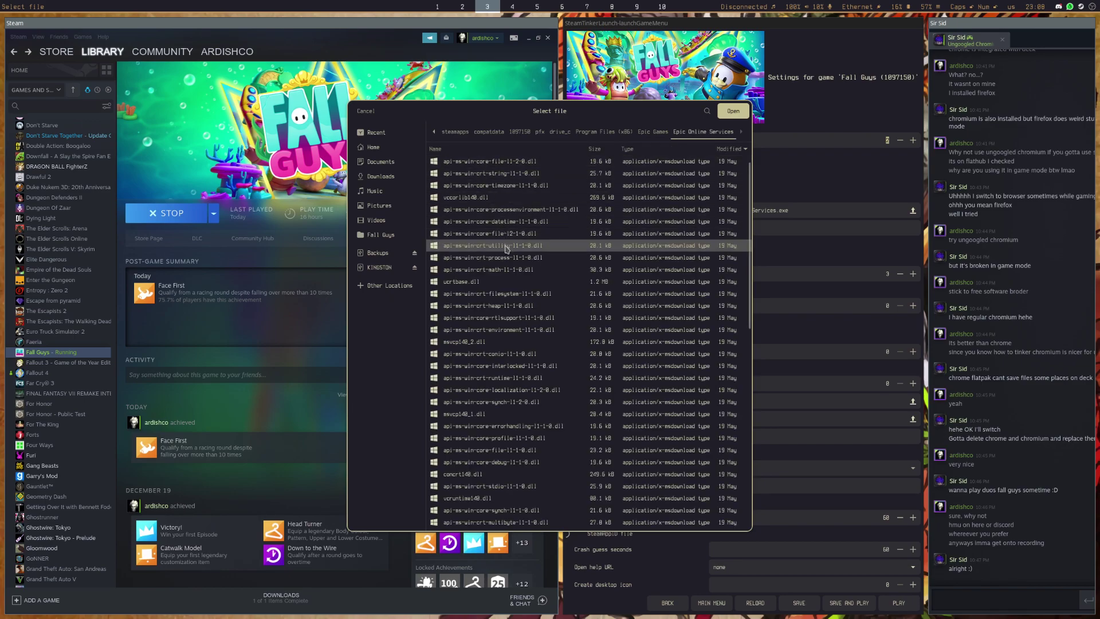
pyautogui.write('Epic')
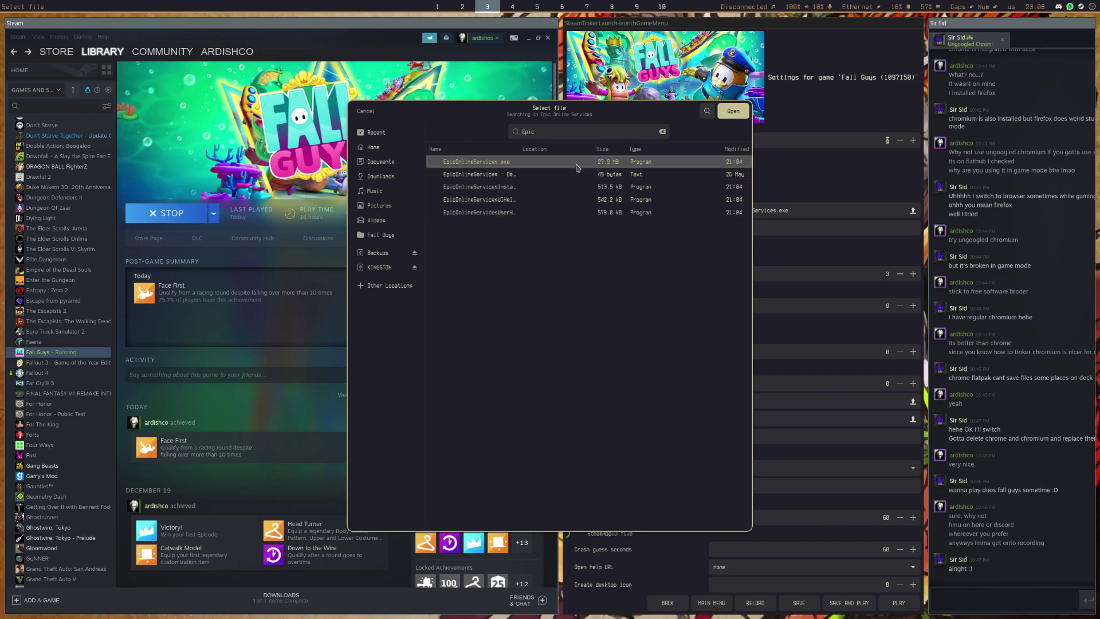
pyautogui.click(740, 115)
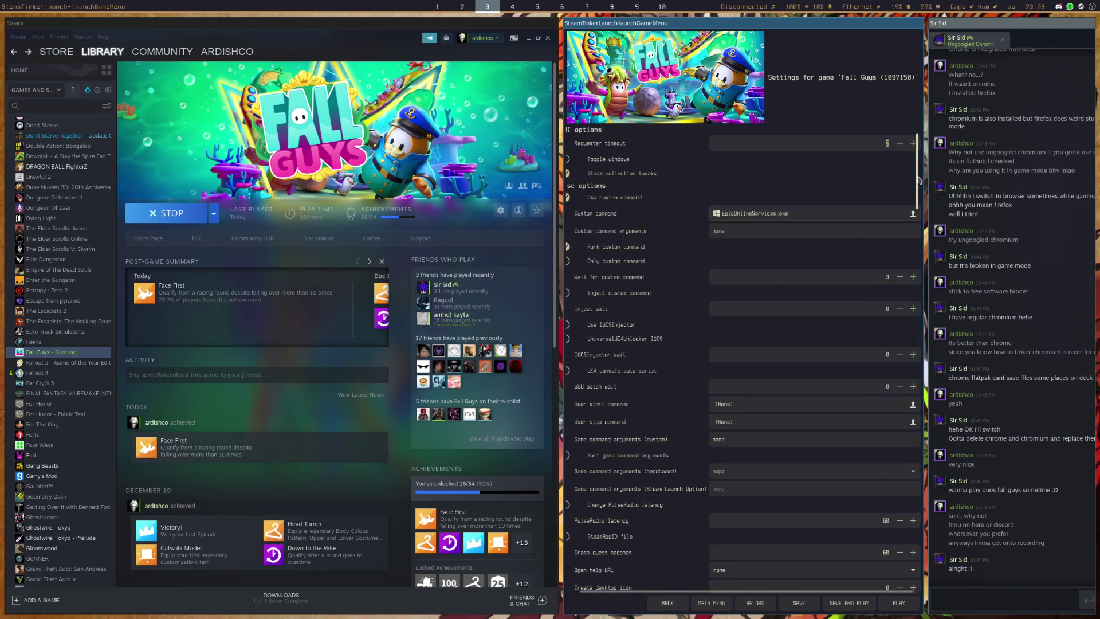
# Step: Review the remaining game settings down to the Proton options and start Fall Guys from Steam Tinker Launch
pyautogui.scroll(-1, 919, 178)
pyautogui.scroll(1, 918, 178)
pyautogui.moveTo(919, 178); pyautogui.dragTo(924, 241)
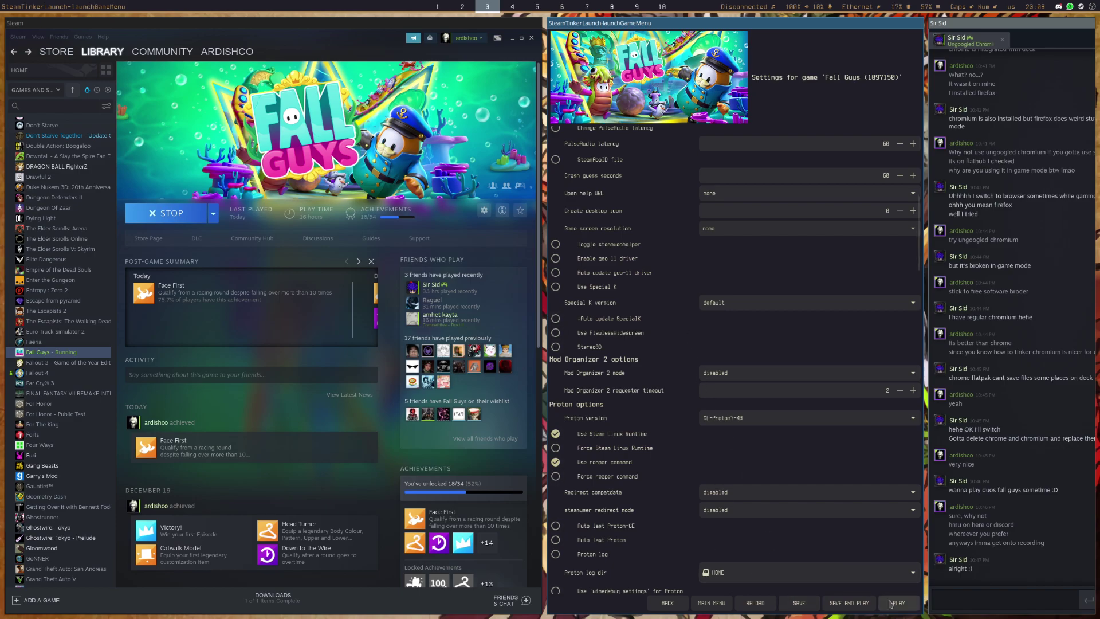
pyautogui.click(896, 603)
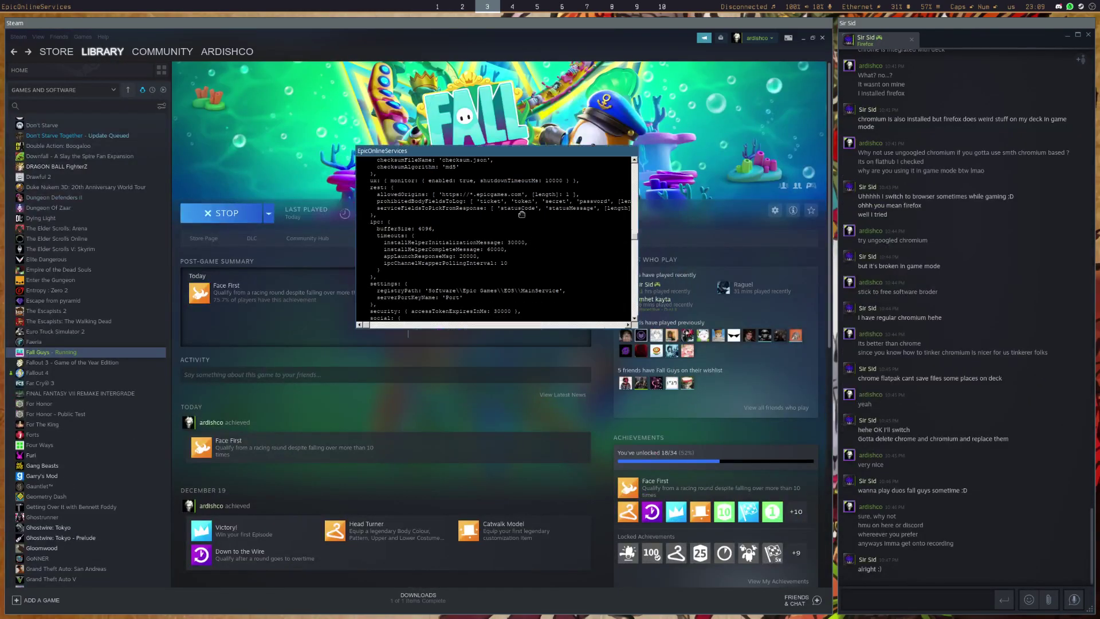
# Step: Enlarge the EpicOnlineServices console window and examine its latest log output while the game loads
pyautogui.moveTo(537, 169); pyautogui.dragTo(779, 451)
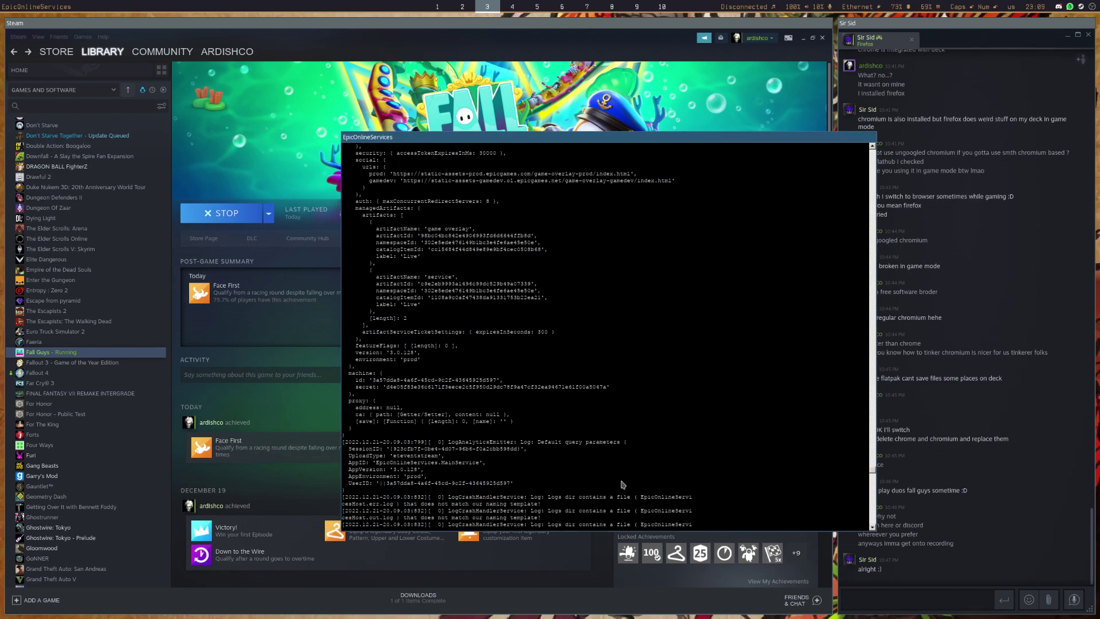
pyautogui.scroll(-1, 589, 483)
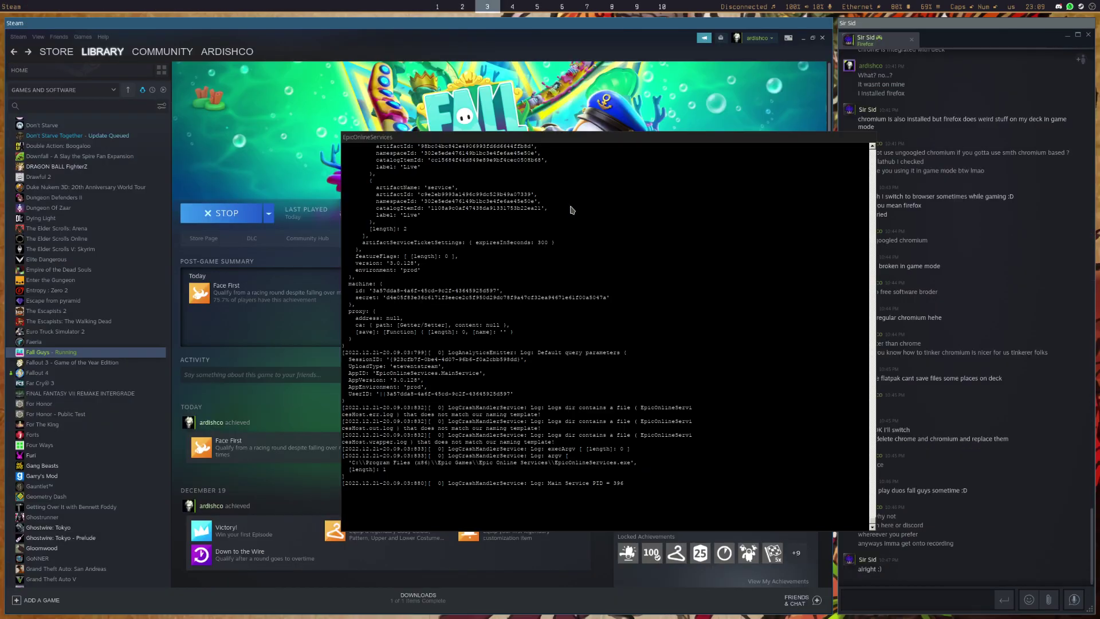
pyautogui.click(646, 147)
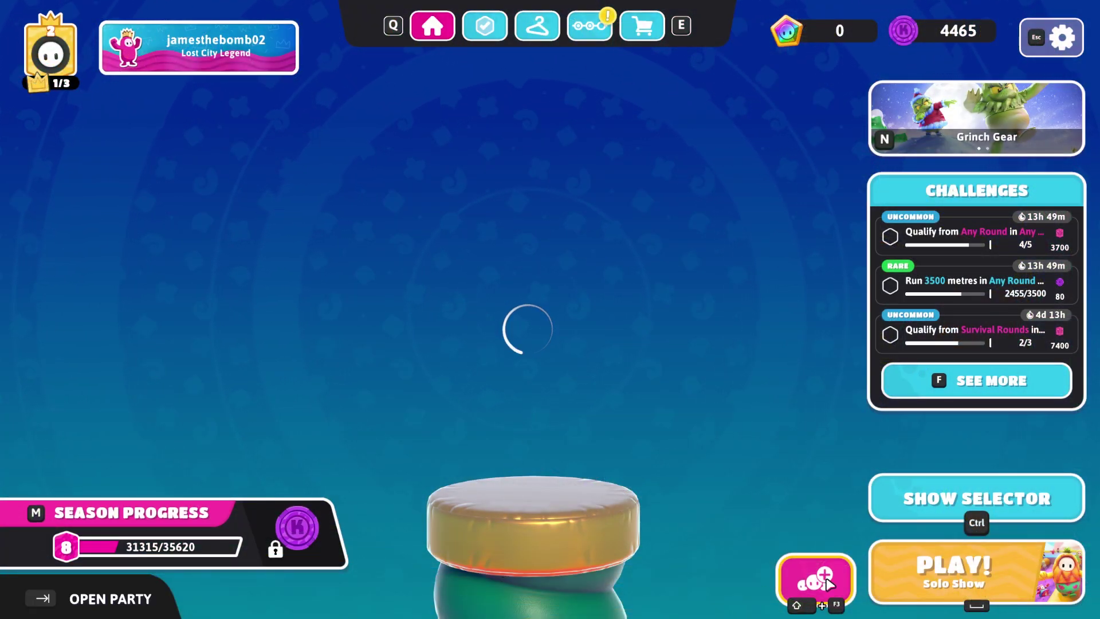
# Step: Open the in-game friends overlay, look through the online friends list, and close the overlay
pyautogui.hotkey('shift', 'F3')
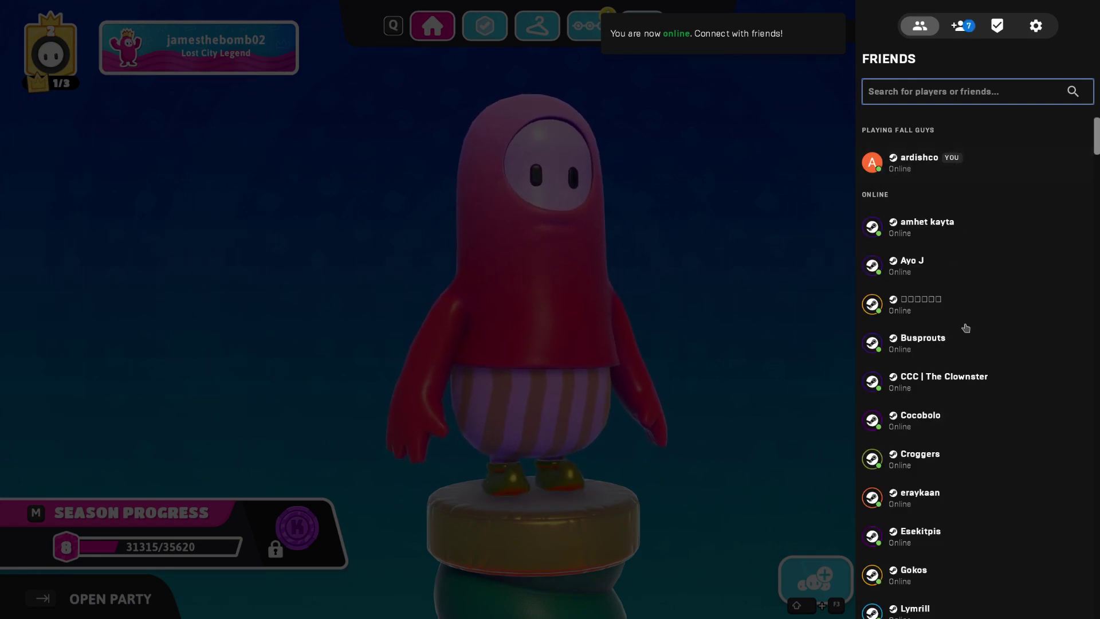
pyautogui.scroll(-5, 1023, 259)
pyautogui.scroll(-5, 1023, 259)
pyautogui.scroll(-4, 1097, 211)
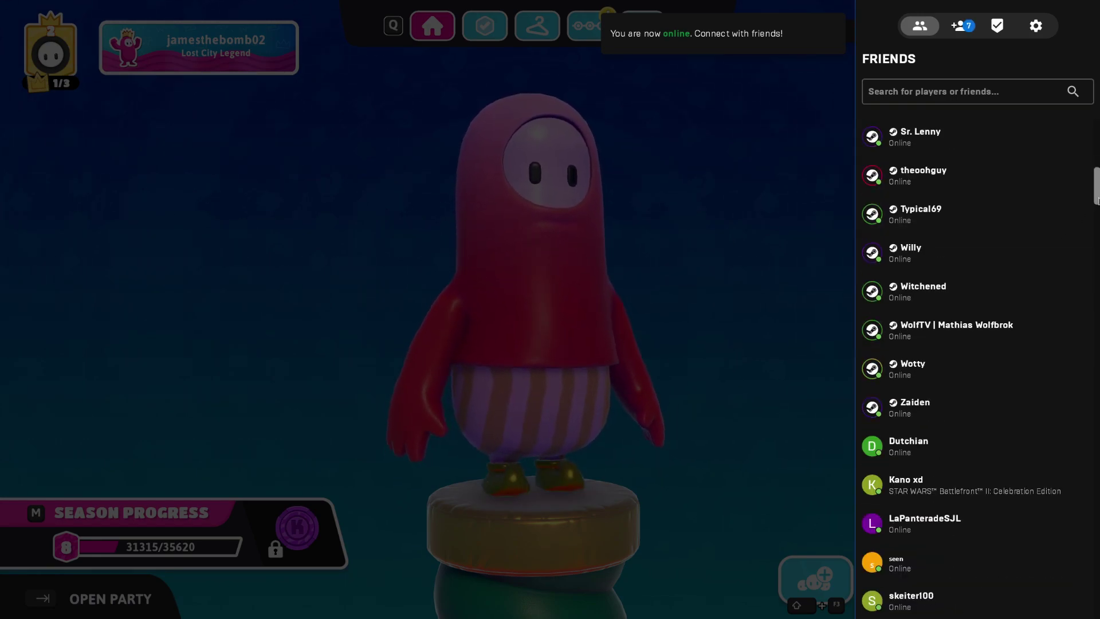
pyautogui.moveTo(1096, 211); pyautogui.dragTo(1095, 139)
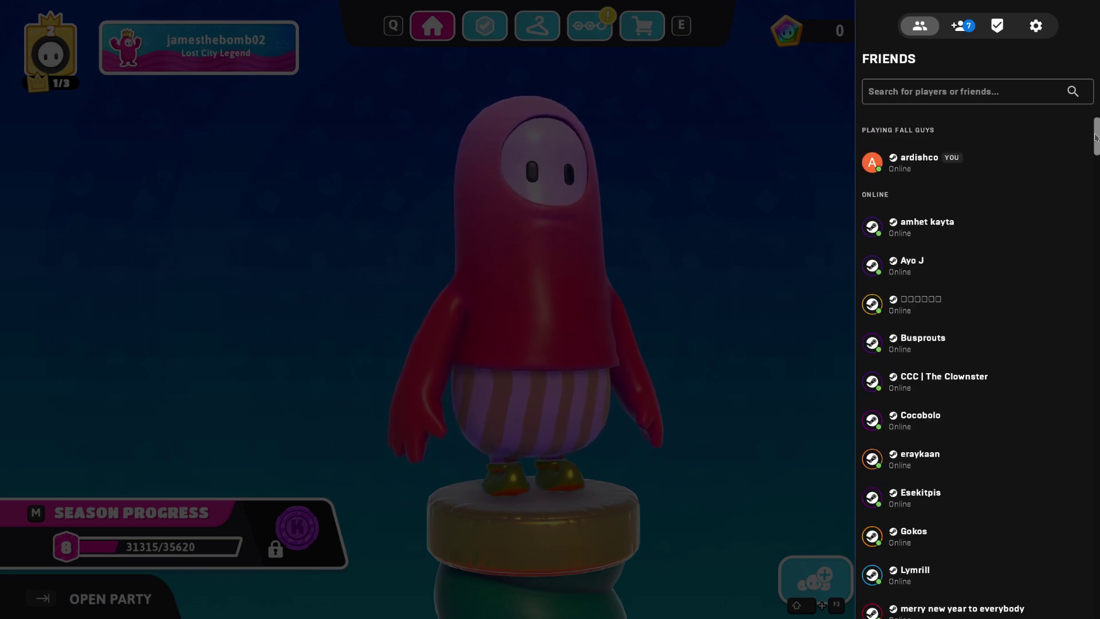
pyautogui.hotkey('shift', 'F3')
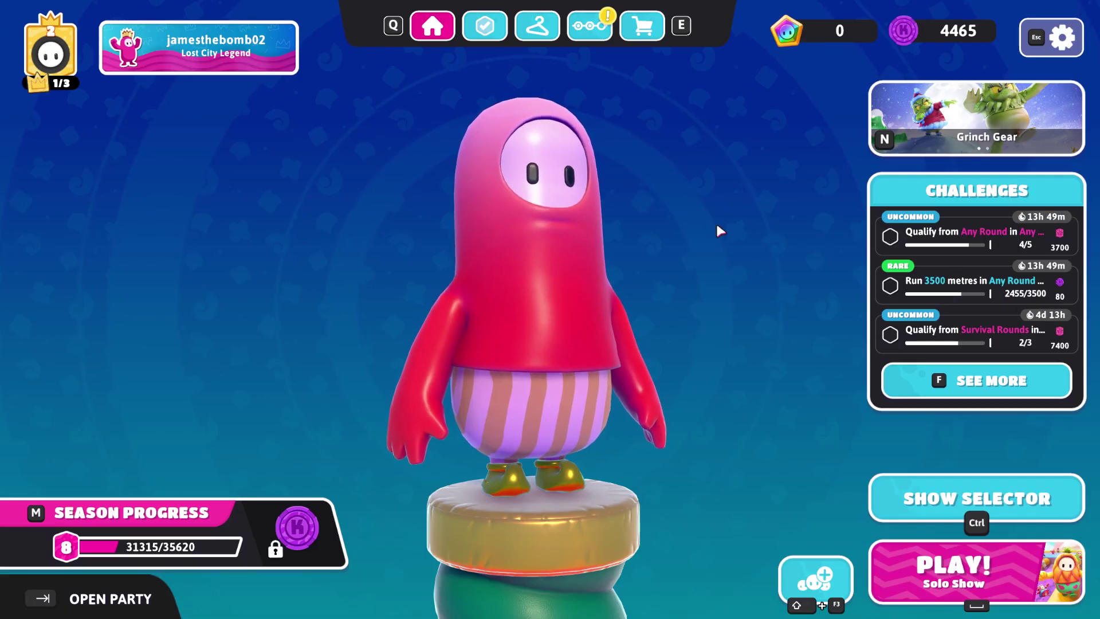
# Step: Switch to Discord and enlarge the first screenshot of the ProtonDB report in the direct messages
pyautogui.press('super+2')
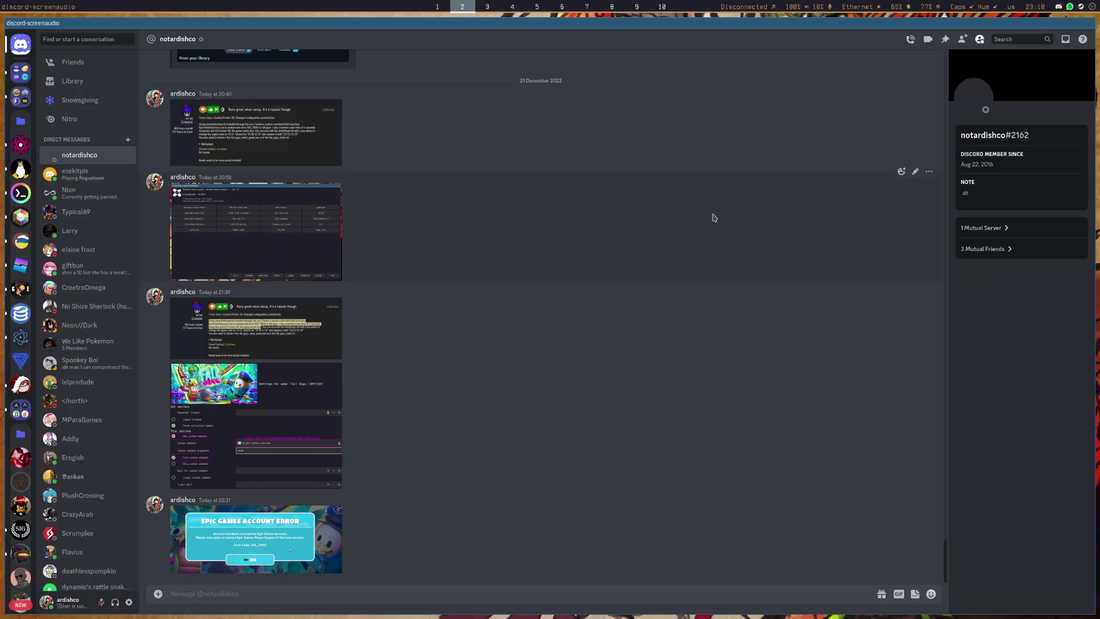
pyautogui.press('super+1')
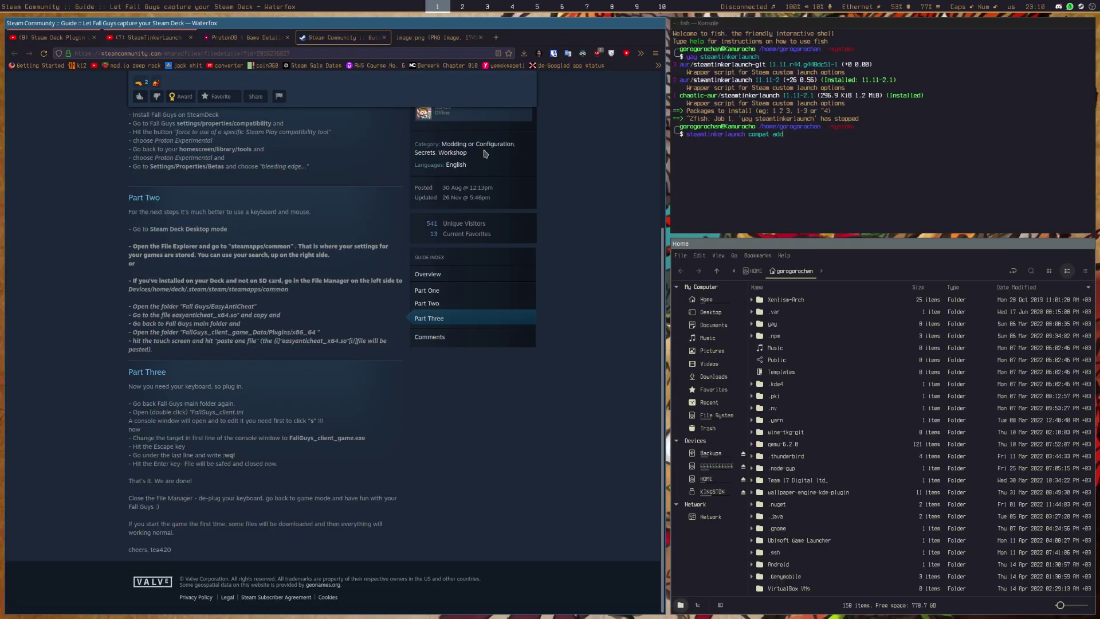
pyautogui.press('super+2')
pyautogui.click(266, 128)
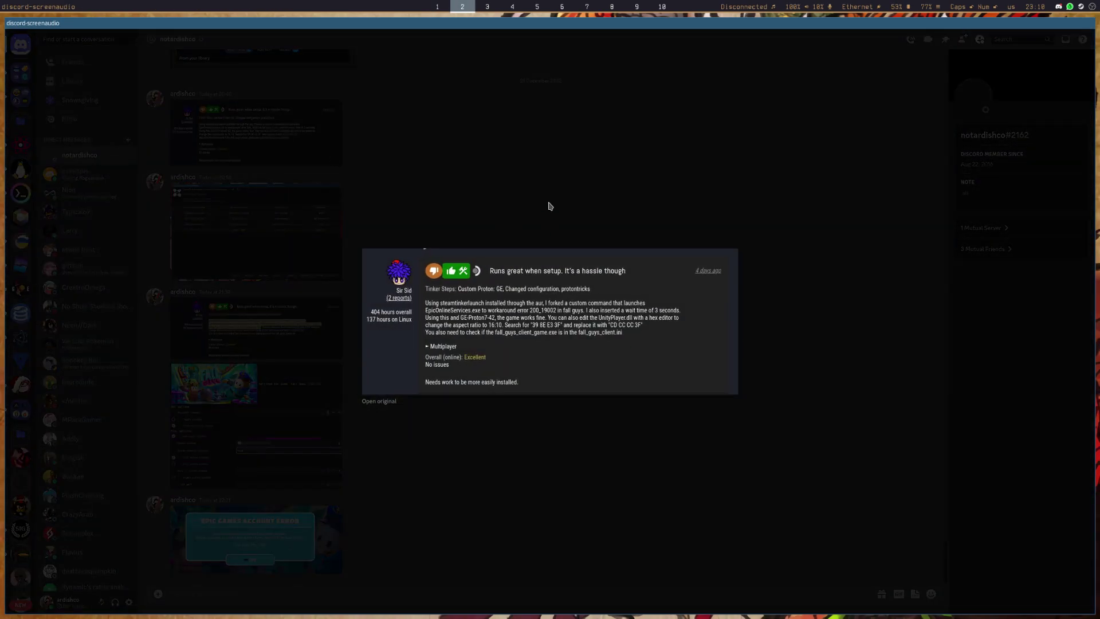
# Step: Switch to the Fall Guys ProtonDB page in Waterfox and clear the text highlight in the first Steam Deck report
pyautogui.press('super+1')
pyautogui.click(214, 39)
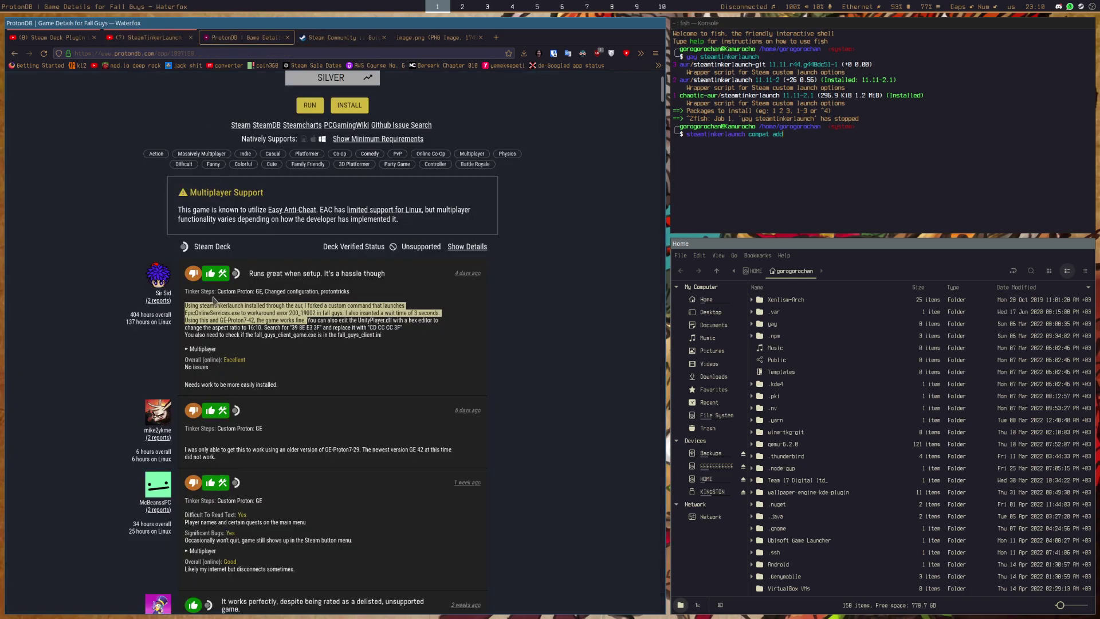
pyautogui.click(307, 321)
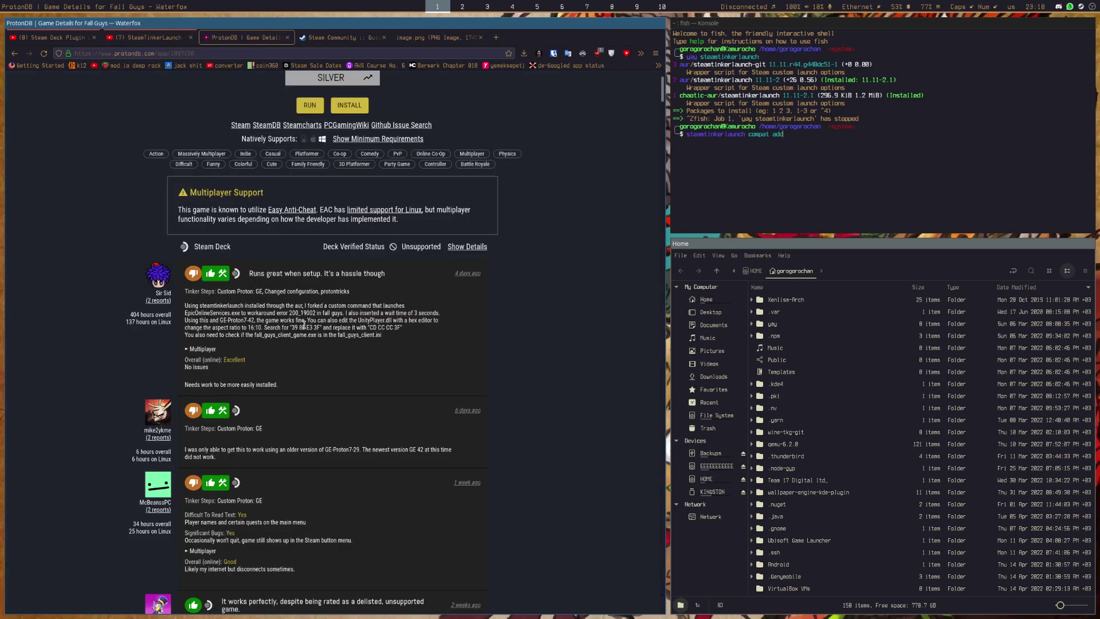
# Step: Highlight the UnityPlayer.dll hex-editing instructions in the first Steam Deck report, clear the highlight, and return to the start of the page
pyautogui.moveTo(307, 321); pyautogui.dragTo(329, 328)
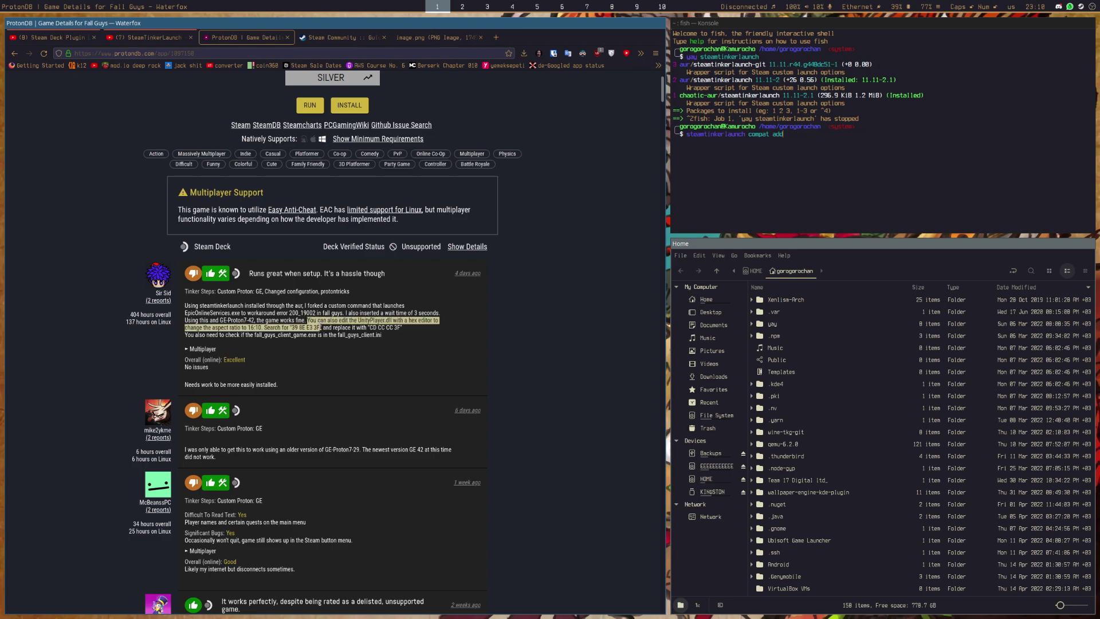
pyautogui.click(322, 324)
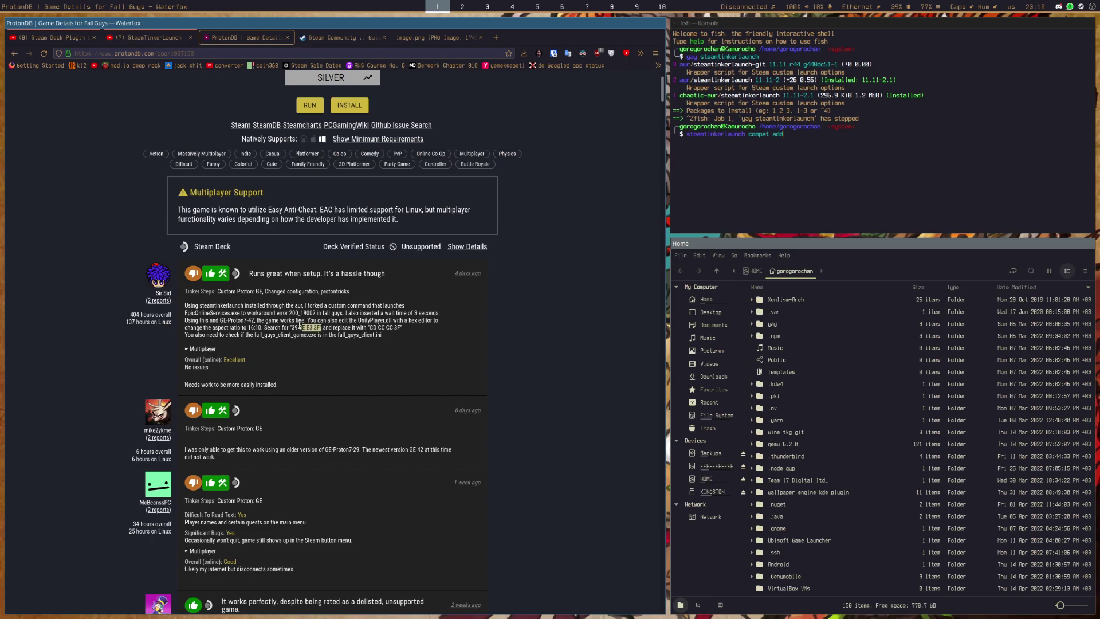
pyautogui.moveTo(300, 324); pyautogui.dragTo(307, 320)
pyautogui.click(307, 320)
pyautogui.scroll(-7, 410, 343)
pyautogui.scroll(9, 439, 314)
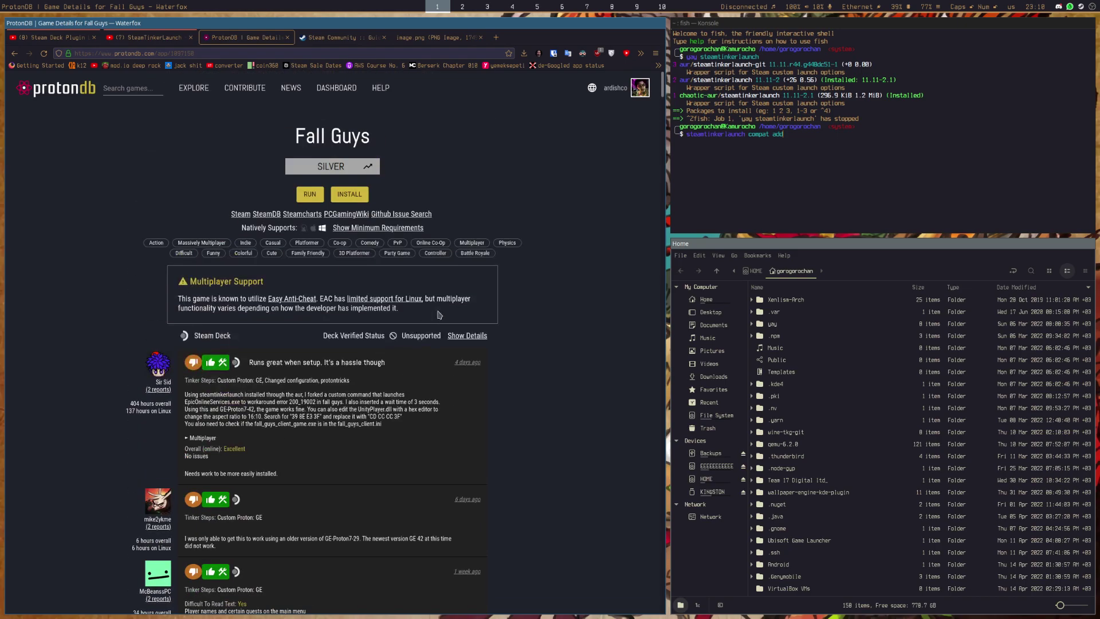
# Step: Look through the older Steam Deck reports for problems with the Easy Anti-Cheat screen and Proton GE versions
pyautogui.moveTo(663, 86); pyautogui.dragTo(613, 295)
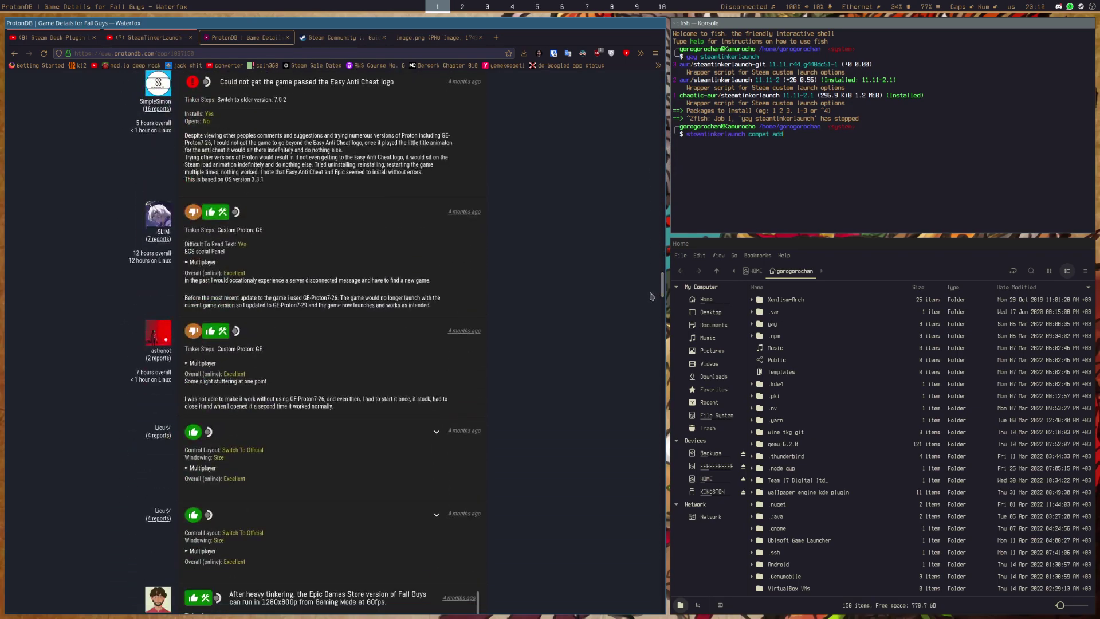
pyautogui.scroll(5, 607, 297)
pyautogui.scroll(-10, 607, 297)
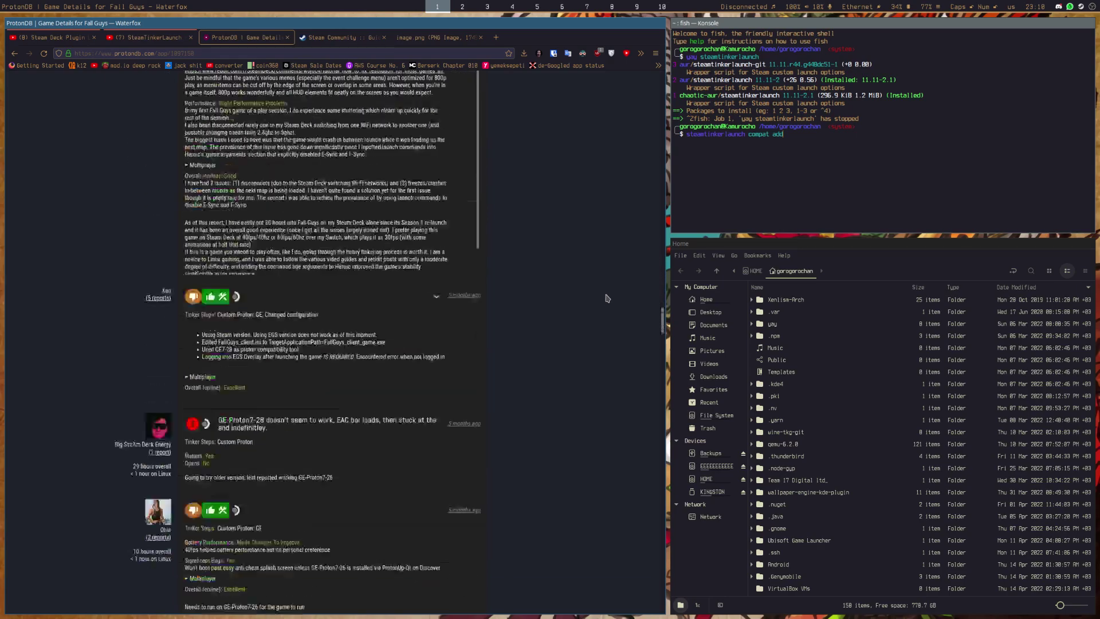
pyautogui.scroll(10, 607, 297)
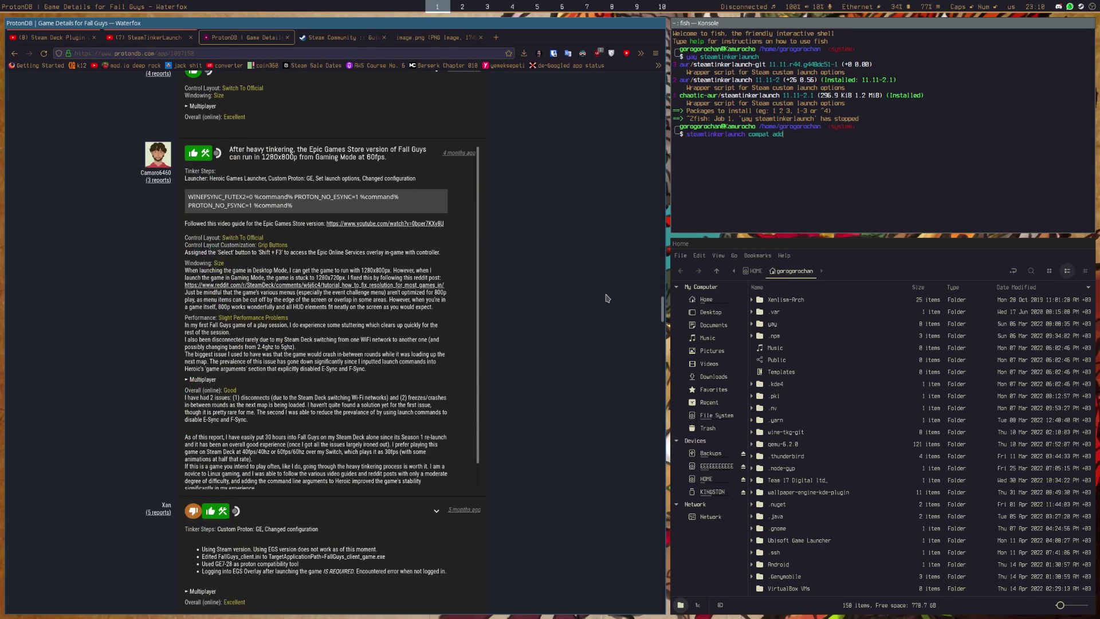
pyautogui.scroll(5, 607, 297)
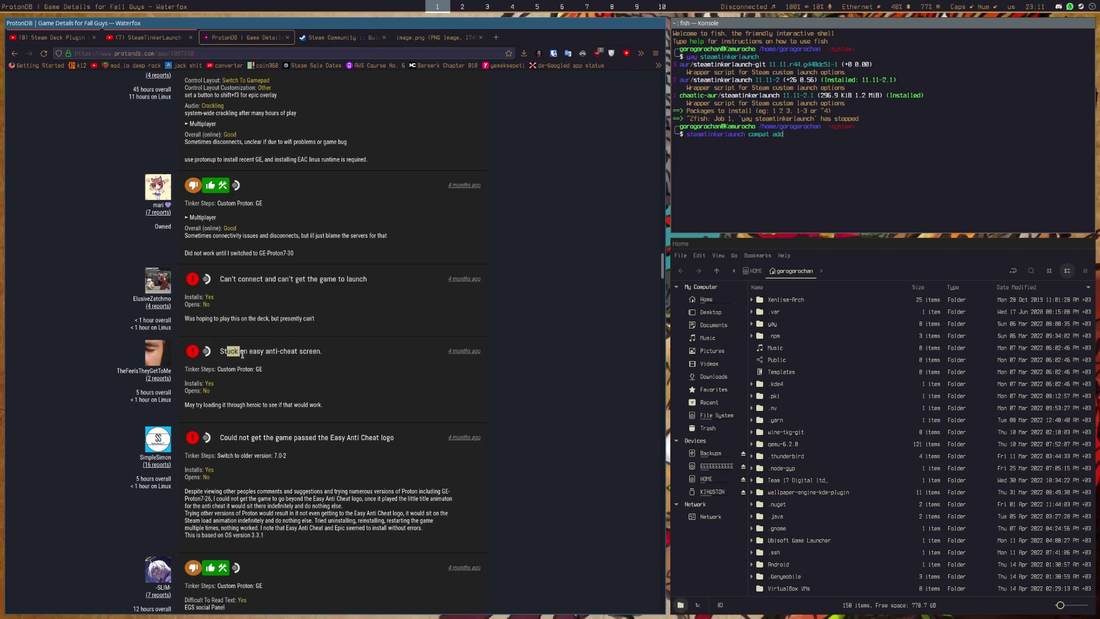
pyautogui.scroll(-3, 308, 354)
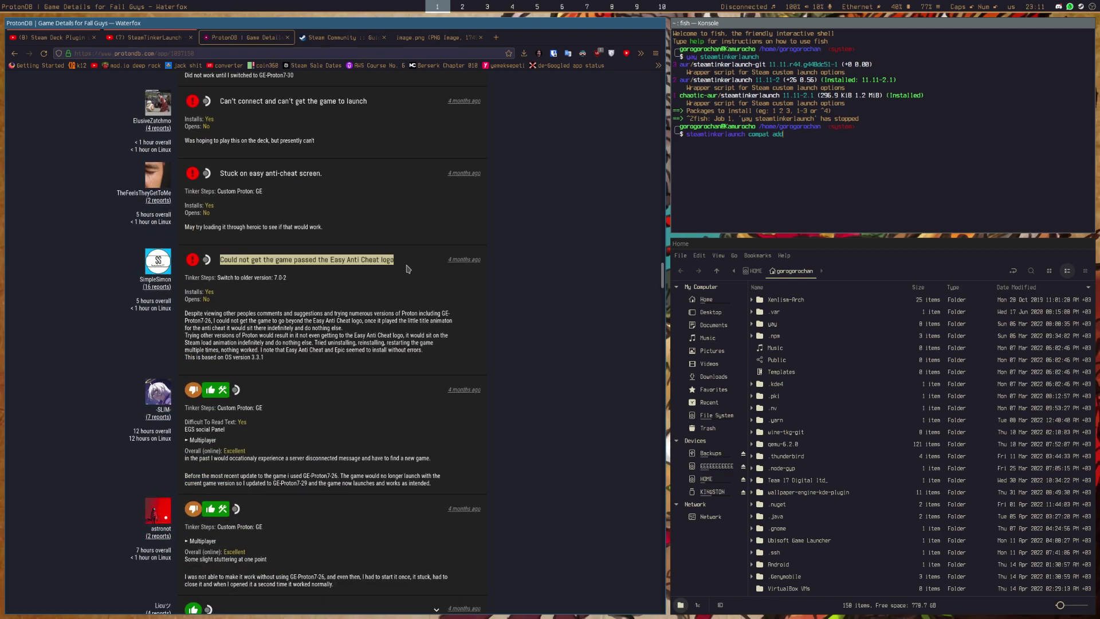
pyautogui.scroll(-5, 229, 377)
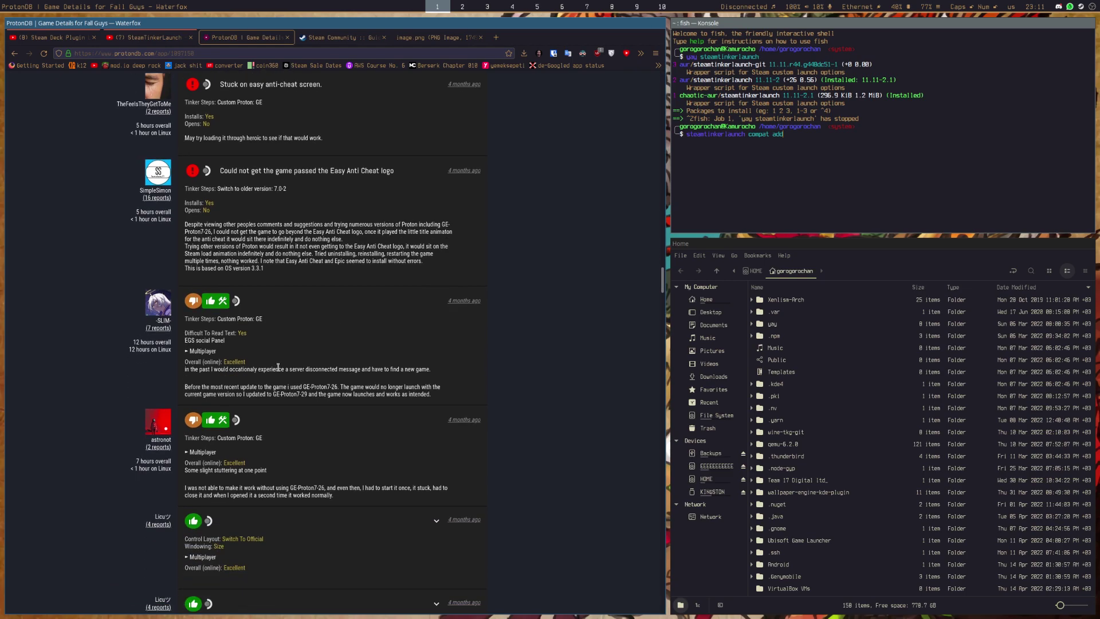
pyautogui.scroll(-3, 229, 377)
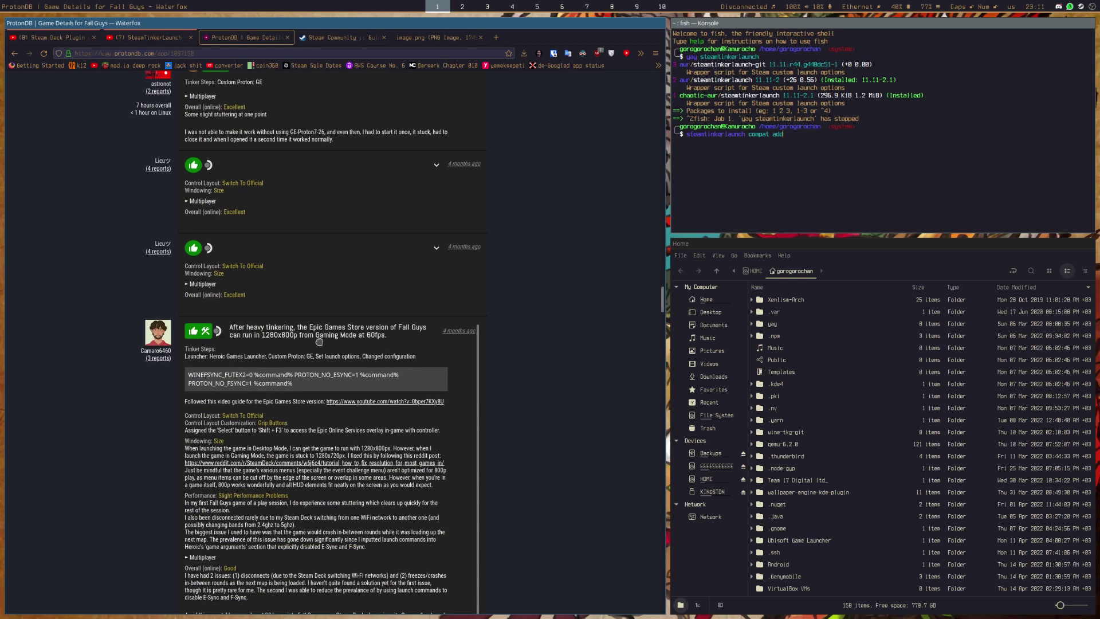
# Step: Highlight the heading of the report about the Epic Games Store version running in 1280x800p, and clear the highlight
pyautogui.moveTo(224, 333); pyautogui.dragTo(430, 337)
pyautogui.click(331, 325)
pyautogui.tripleClick(331, 325)
pyautogui.click(331, 325)
# Step: Find and highlight the report steps for FallGuys_client.ini and easyanticheat_x64.so, and check them against the Steam Community guide
pyautogui.scroll(10, 296, 299)
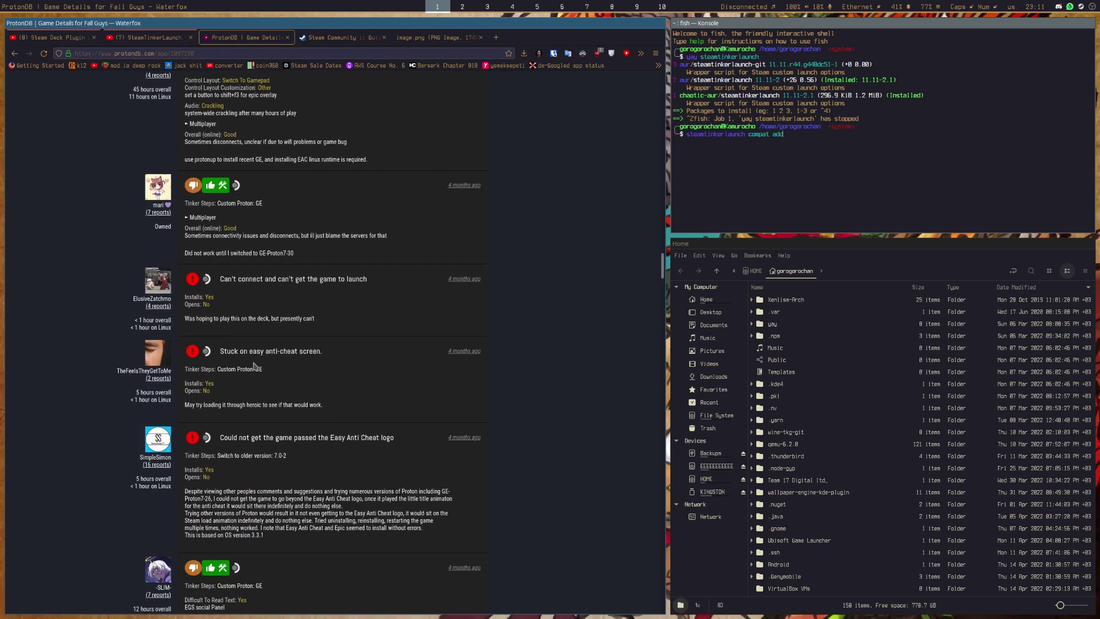
pyautogui.scroll(4, 248, 355)
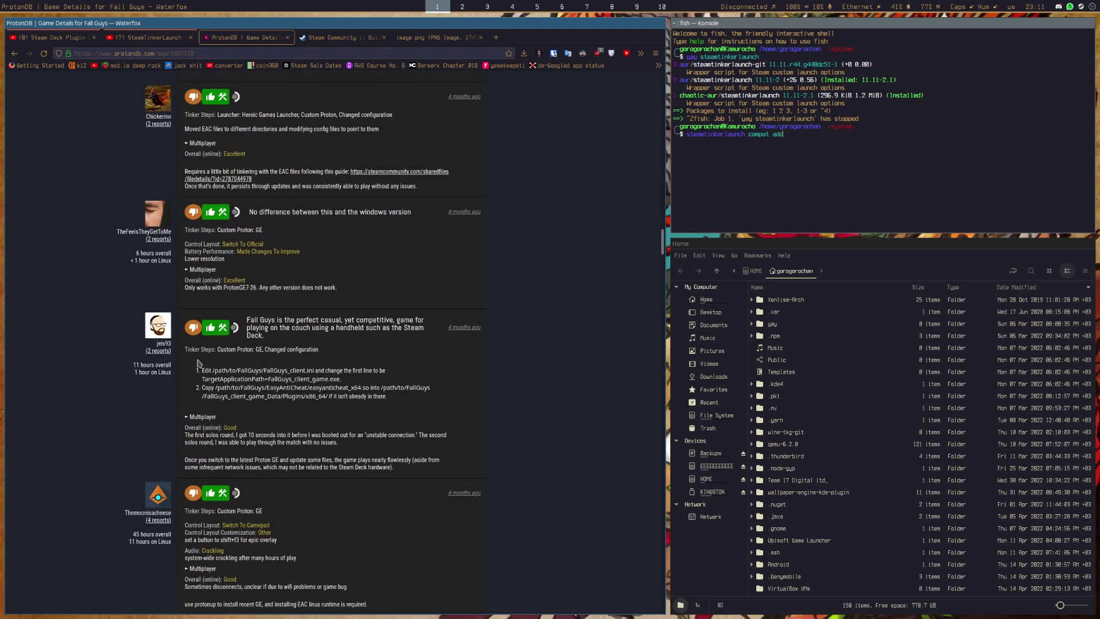
pyautogui.moveTo(196, 367)
pyautogui.mouseDown()
pyautogui.moveTo(388, 404)
pyautogui.moveTo(279, 398)
pyautogui.moveTo(183, 363)
pyautogui.moveTo(204, 362)
pyautogui.mouseUp()
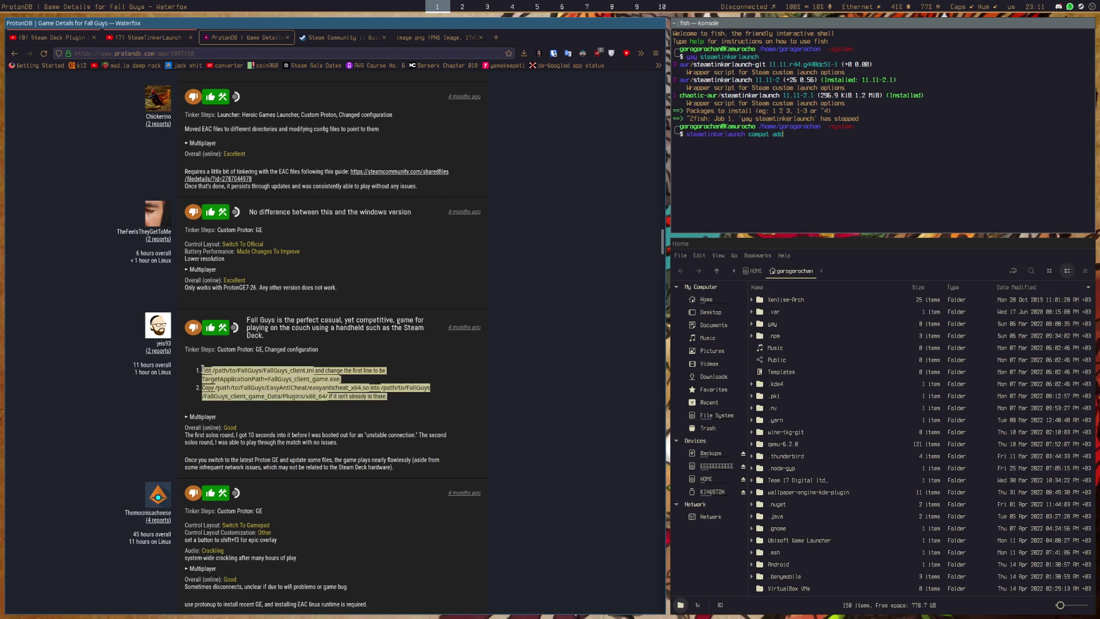
pyautogui.click(202, 370)
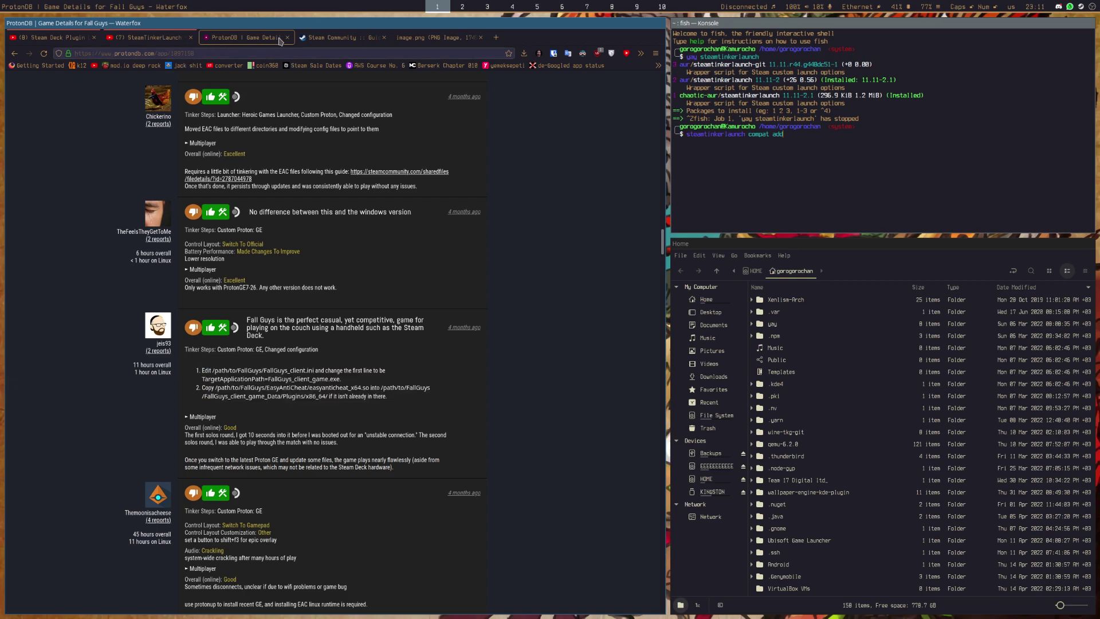
pyautogui.click(341, 37)
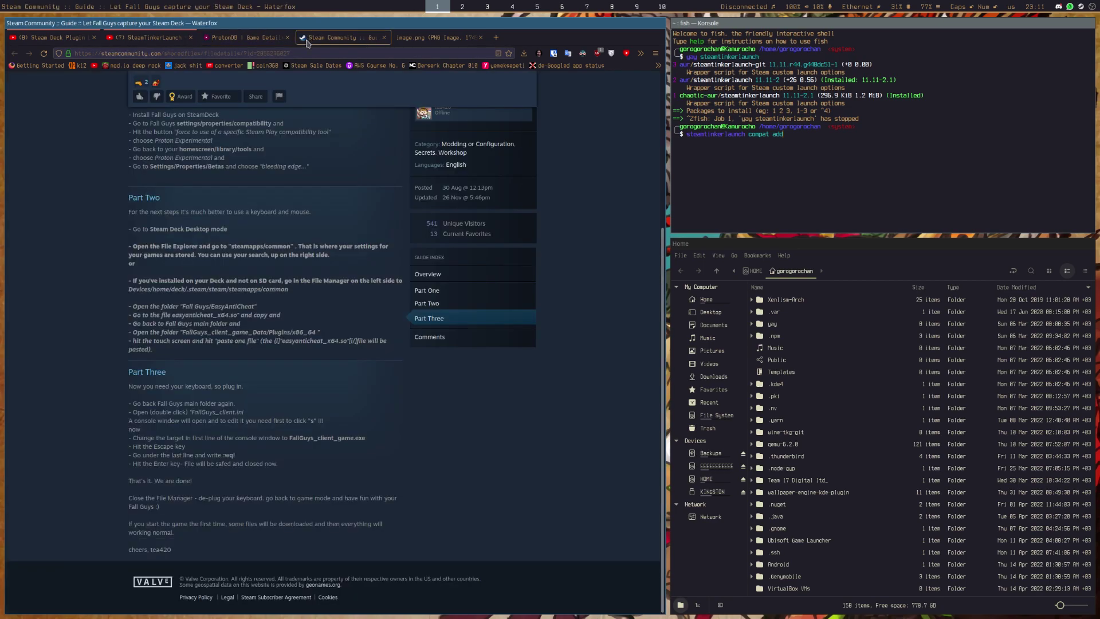
pyautogui.click(239, 35)
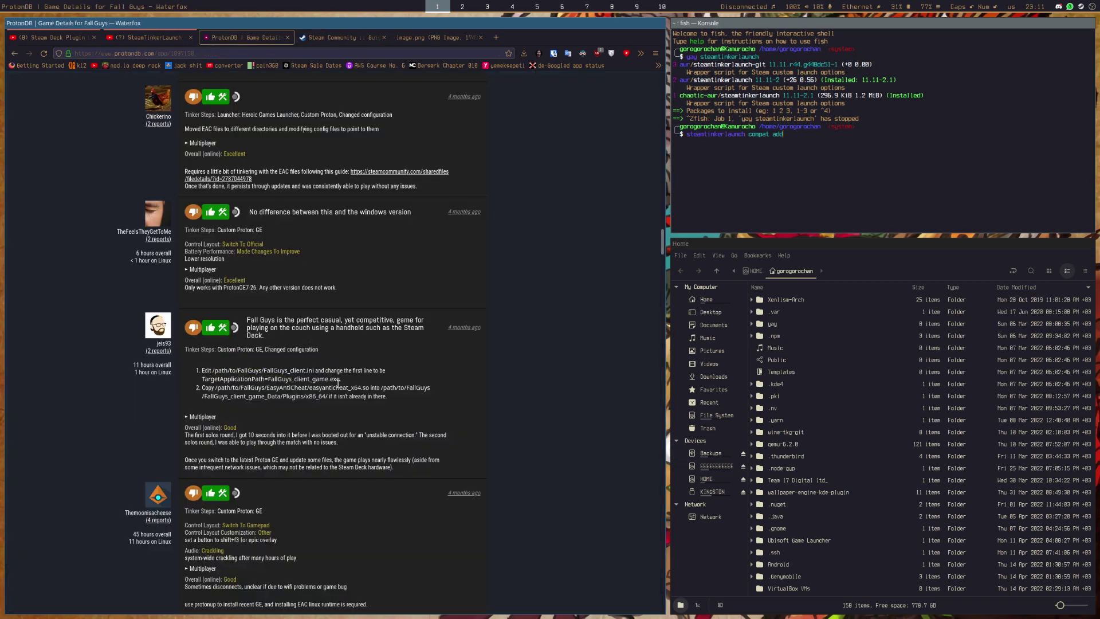
# Step: Reread the FallGuys_client.ini and easyanticheat_x64.so steps by highlighting them, and look over the neighbouring reports
pyautogui.moveTo(396, 399); pyautogui.dragTo(216, 367)
pyautogui.click(410, 396)
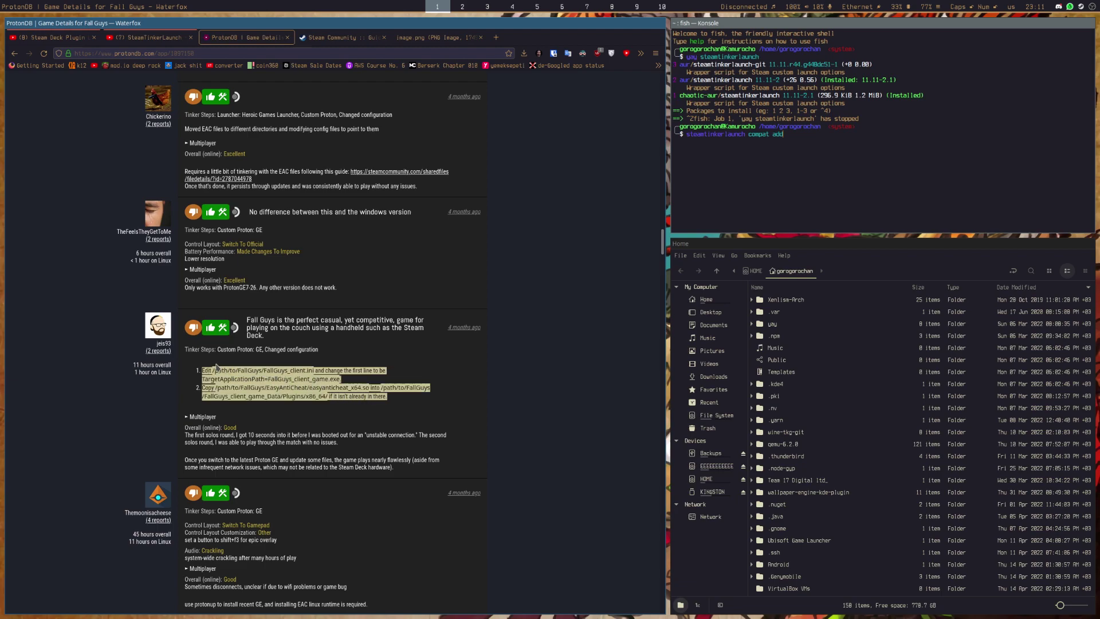
pyautogui.click(217, 366)
pyautogui.scroll(3, 222, 358)
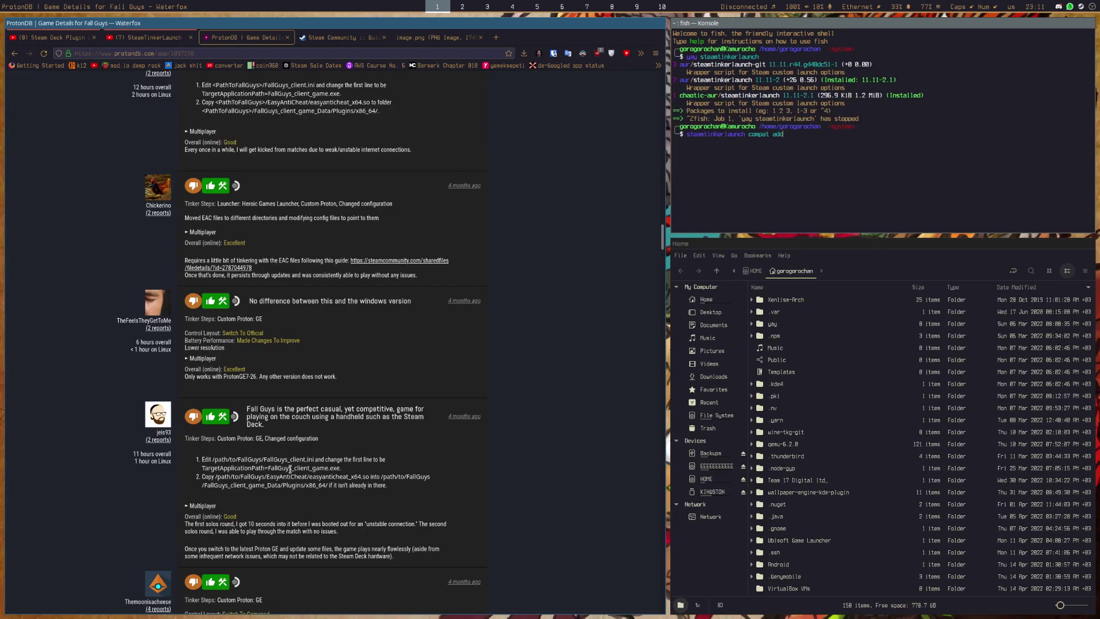
pyautogui.moveTo(399, 486); pyautogui.dragTo(426, 485)
pyautogui.click(202, 462)
pyautogui.click(433, 494)
pyautogui.scroll(-5, 387, 504)
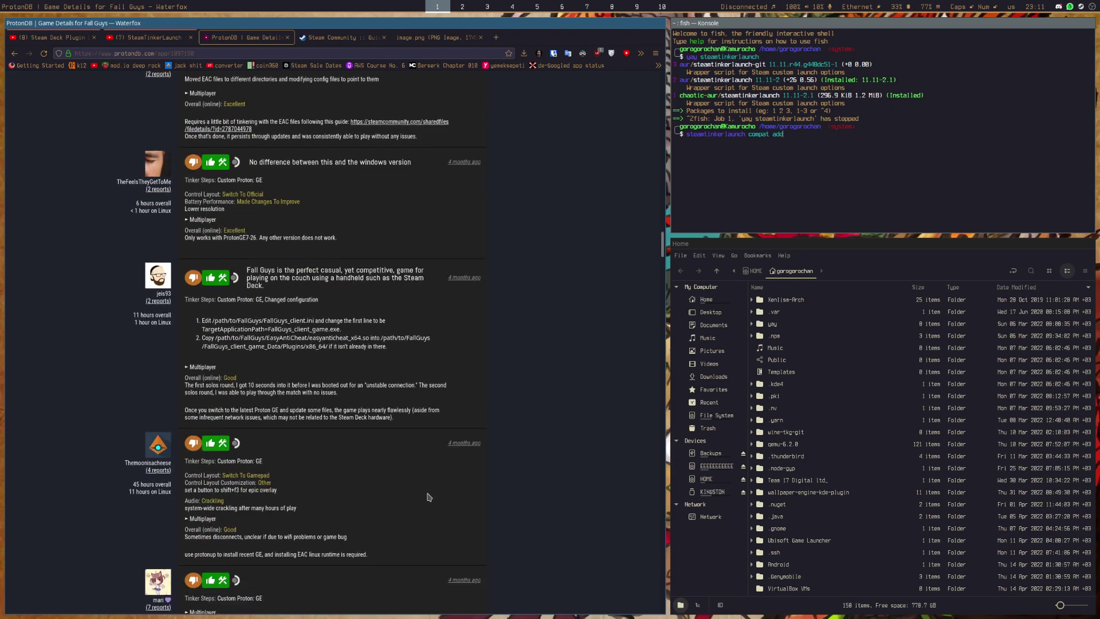
pyautogui.scroll(-3, 306, 565)
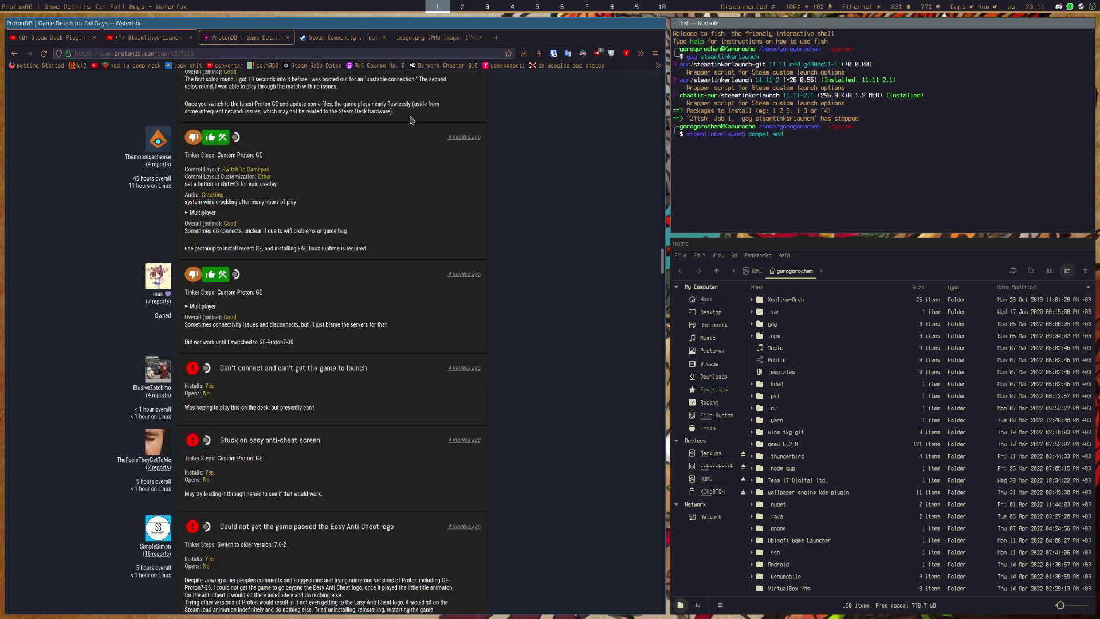
# Step: Show the Steam Community guide again, switch to the Fall Guys library page in Steam, and slightly narrow the Steam window
pyautogui.click(339, 40)
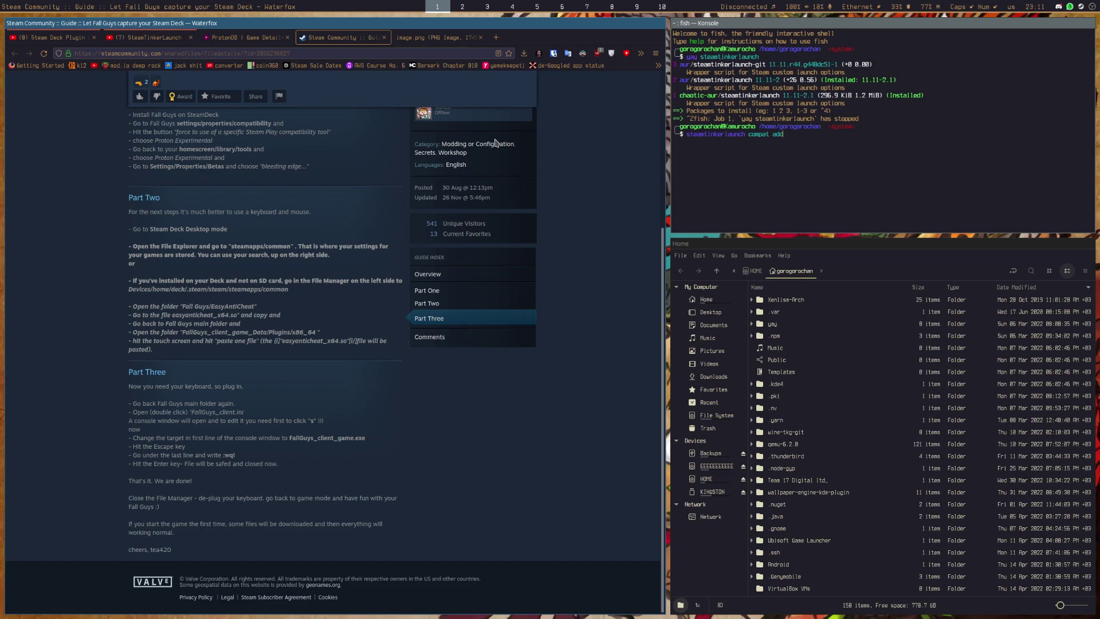
pyautogui.click(479, 3)
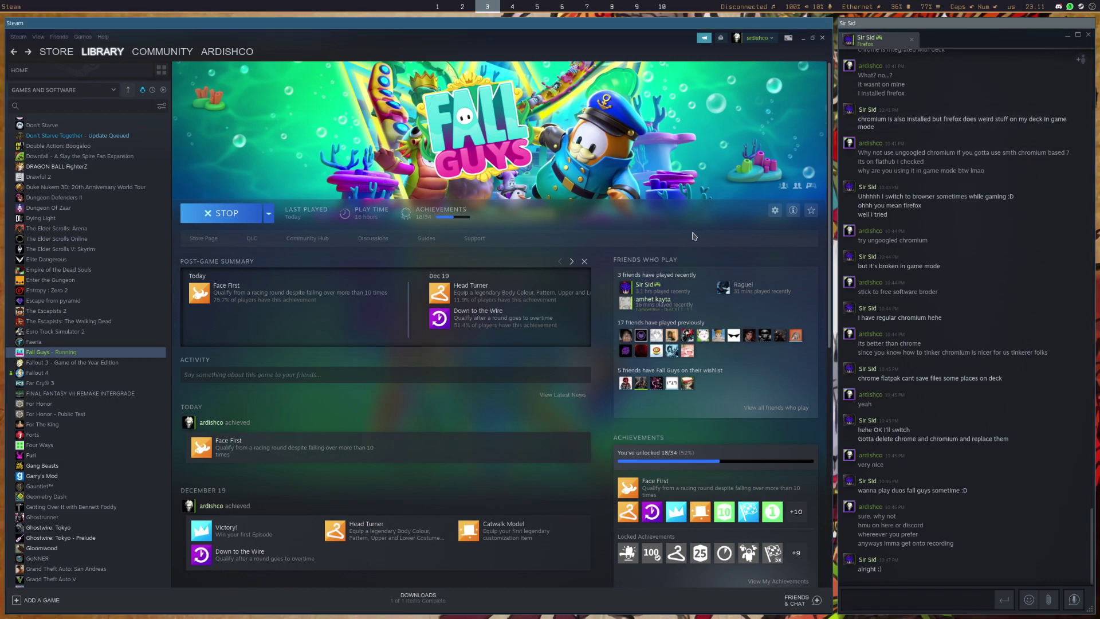
pyautogui.moveTo(833, 244); pyautogui.dragTo(827, 242)
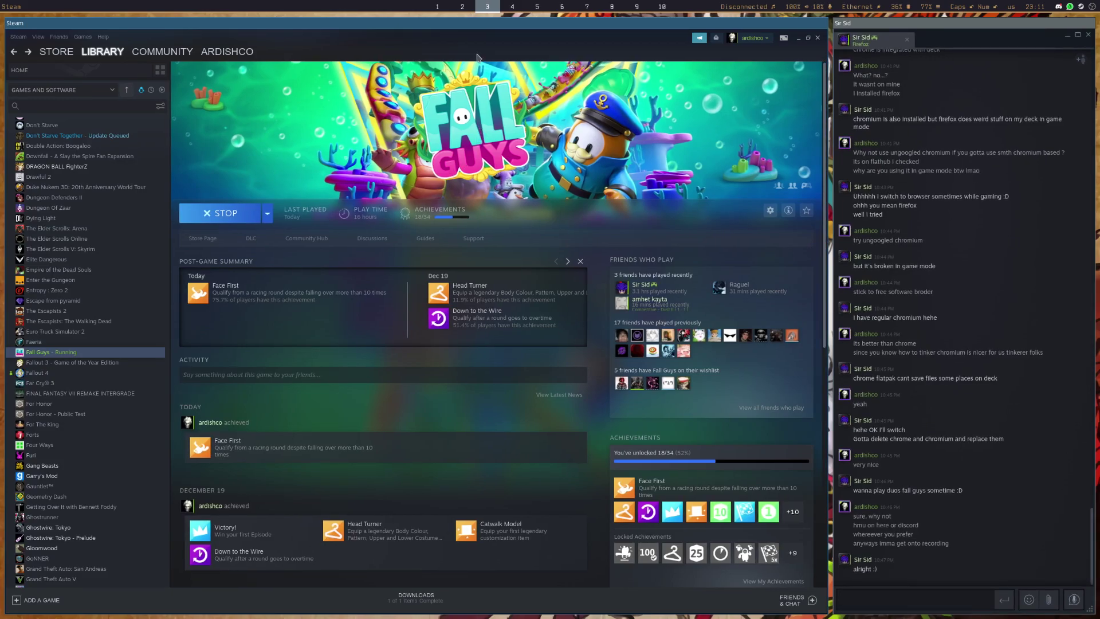
# Step: Switch to Discord and open the proton-game-support channel of the ProtonDB Official Server
pyautogui.click(471, 5)
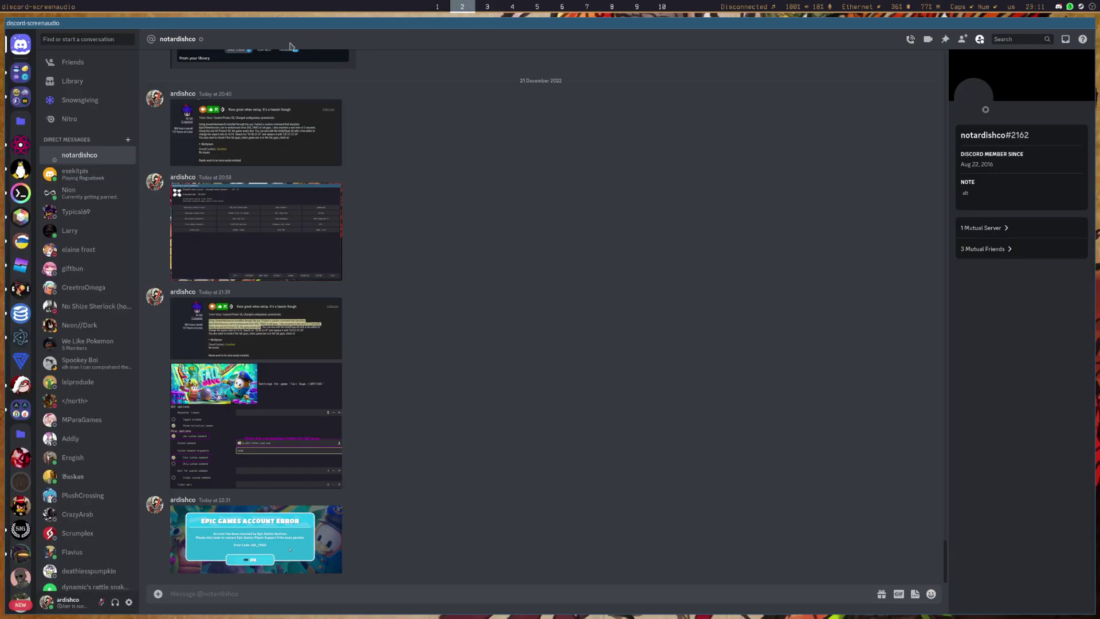
pyautogui.click(17, 142)
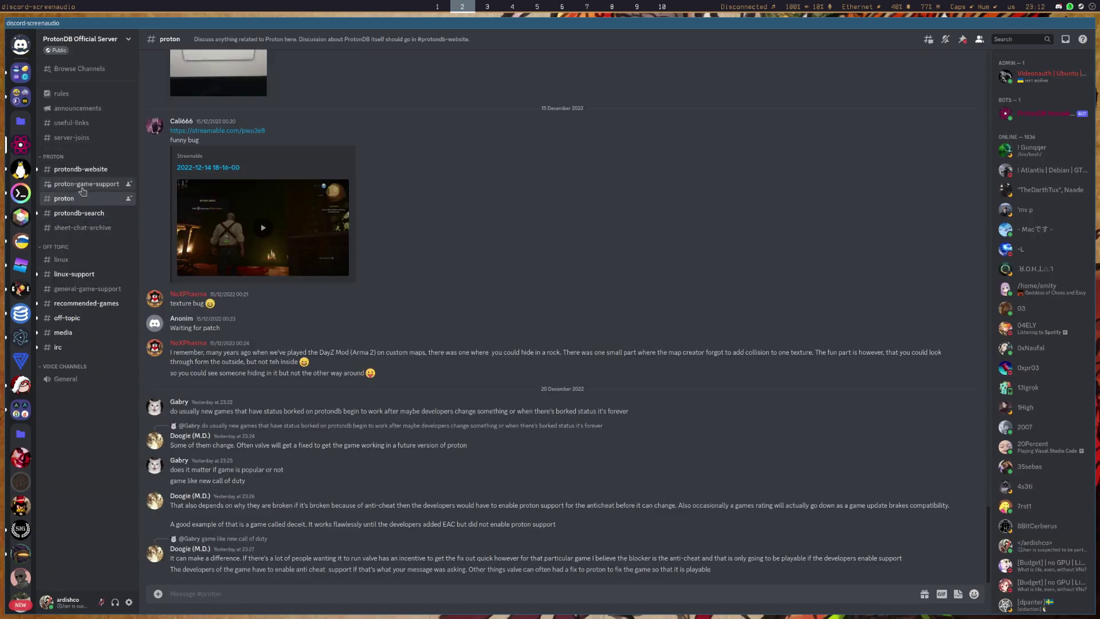
pyautogui.moveTo(83, 191)
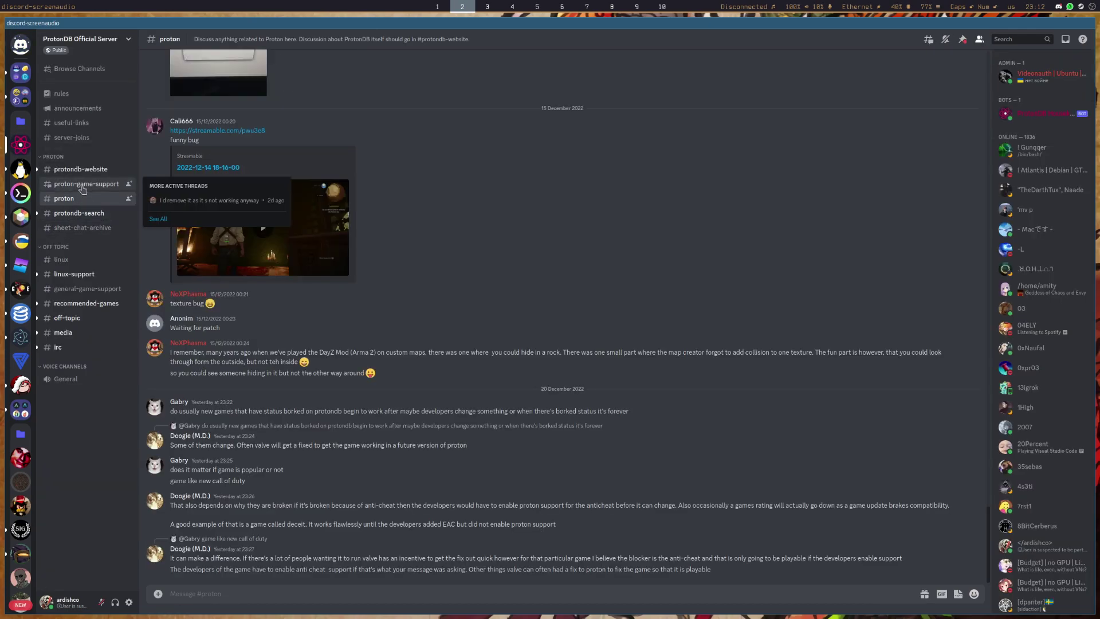
pyautogui.click(84, 188)
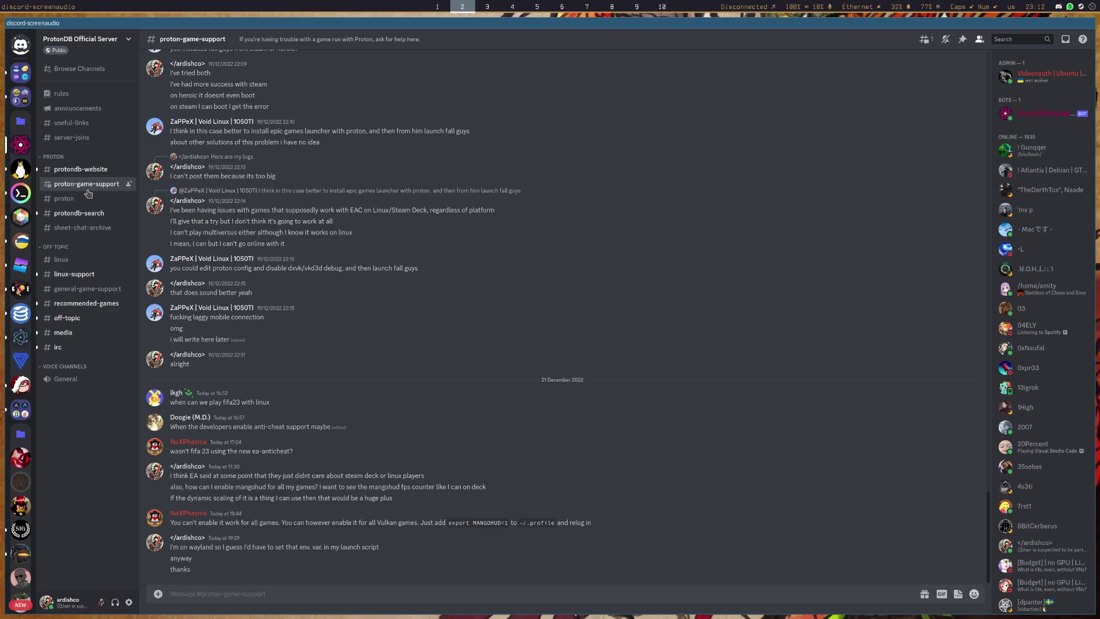
# Step: Switch back to Waterfox, view the start of the Steam Deck guide, and return to the first report on the Fall Guys ProtonDB page
pyautogui.press('super+1')
pyautogui.scroll(4, 302, 172)
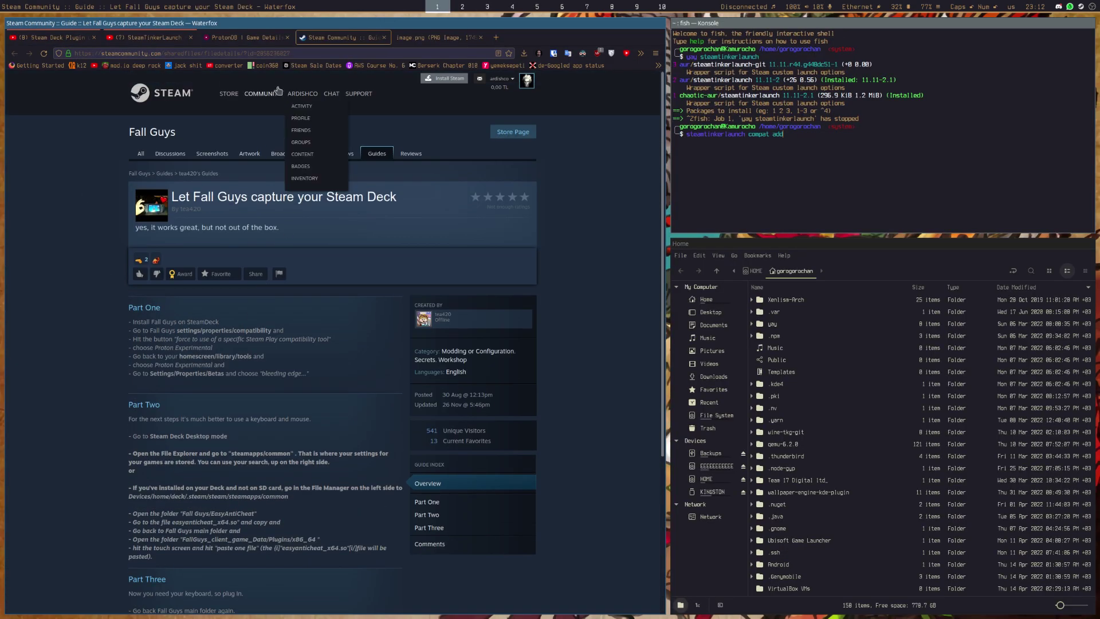
pyautogui.click(252, 38)
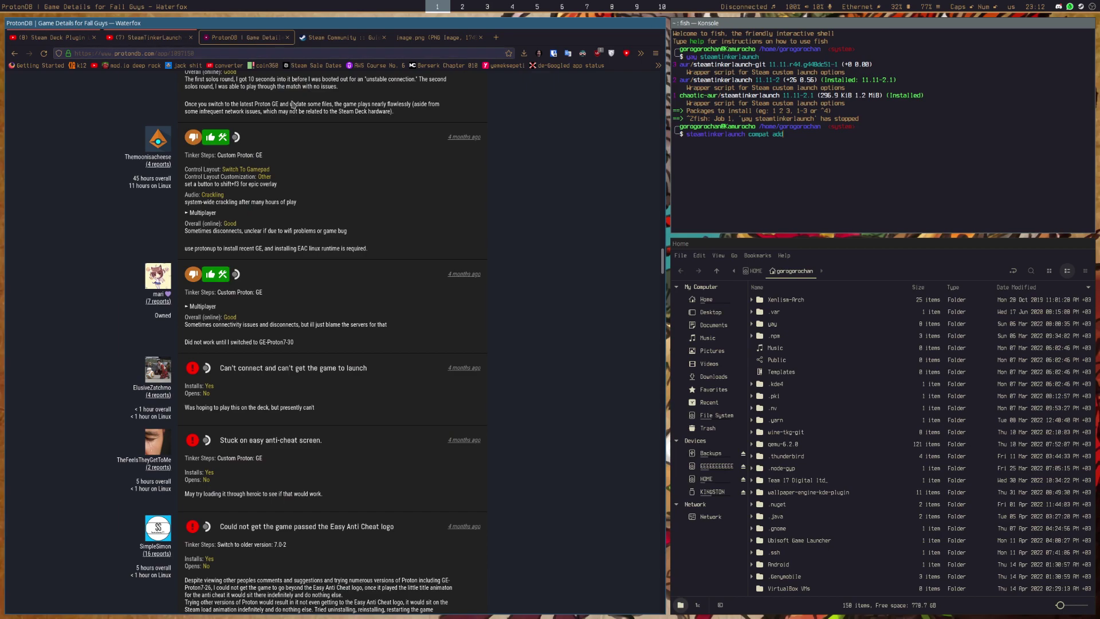
pyautogui.scroll(8, 273, 236)
pyautogui.scroll(5, 271, 352)
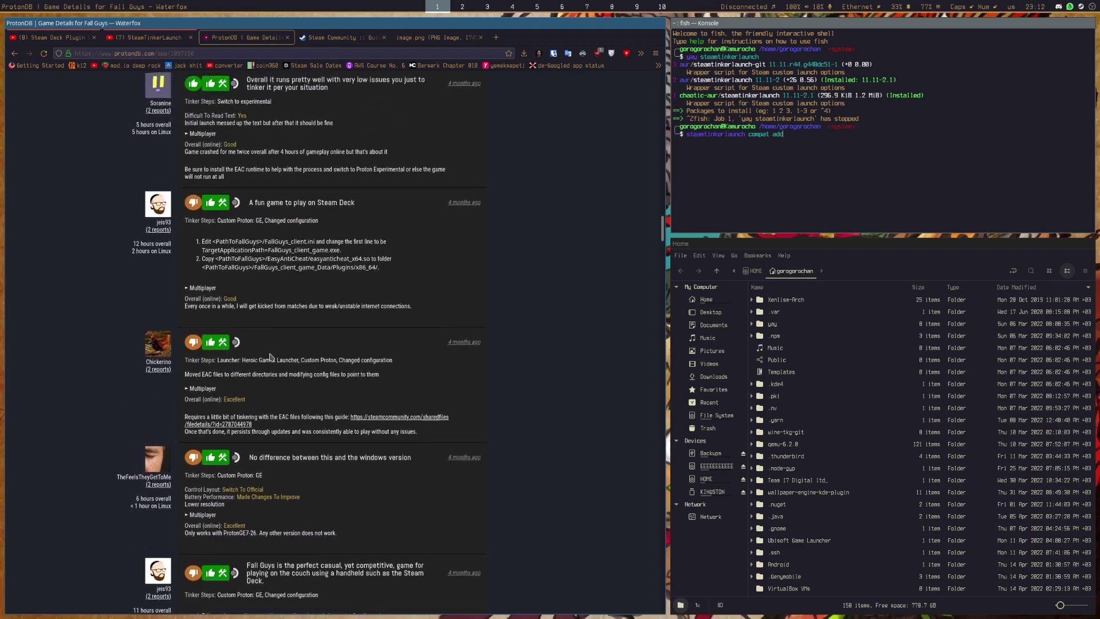
pyautogui.scroll(15, 273, 352)
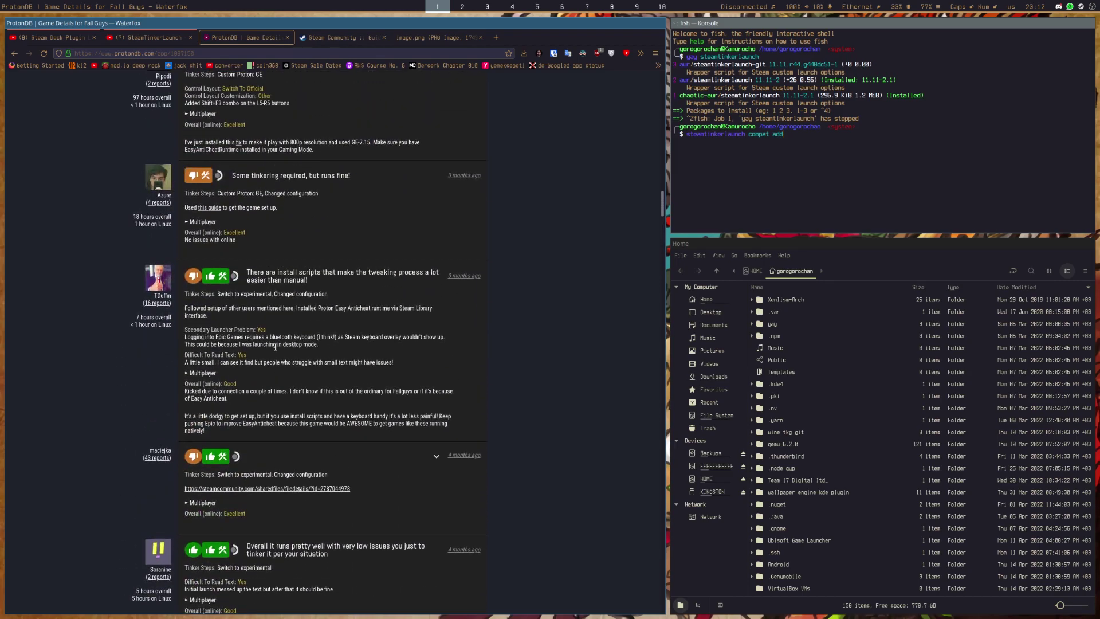
pyautogui.scroll(15, 265, 377)
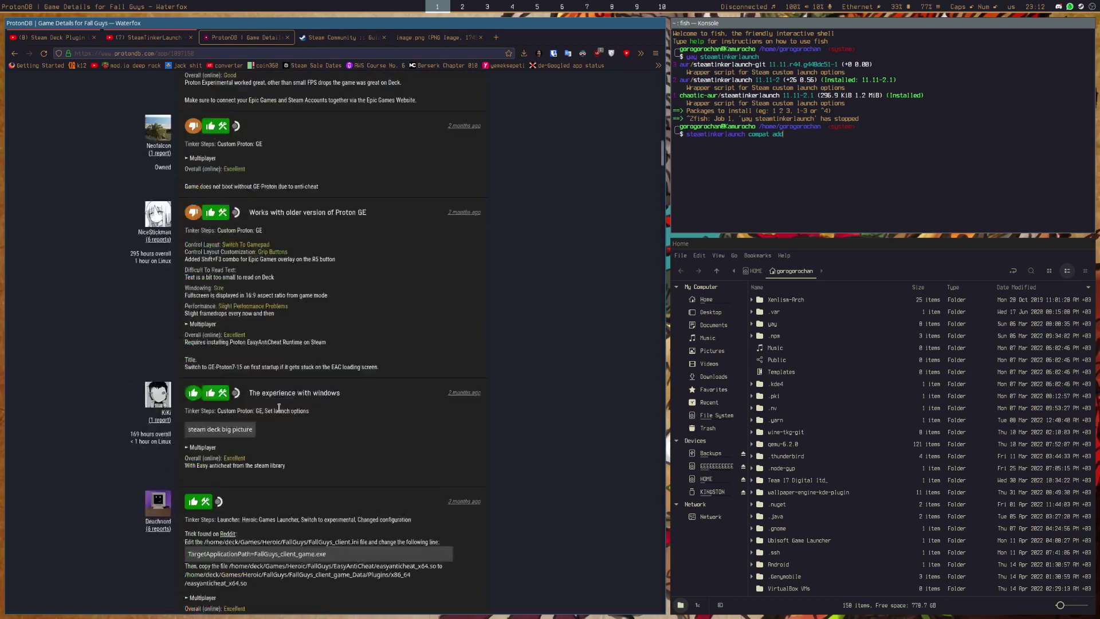
pyautogui.scroll(5, 321, 447)
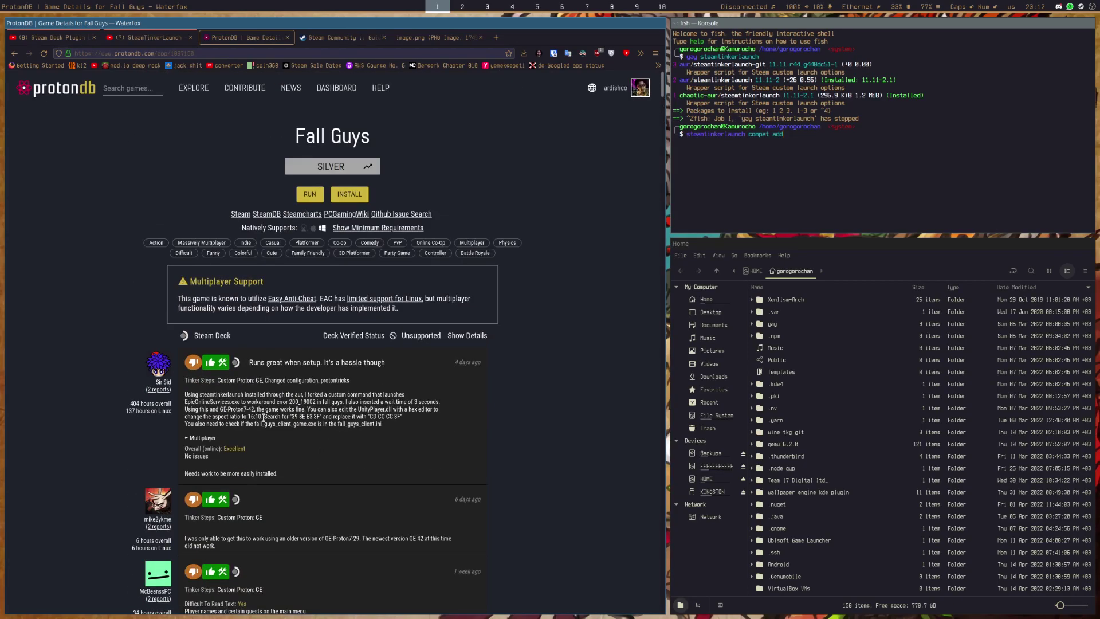
# Step: Copy the notes on editing UnityPlayer.dll and checking fall_guys_client.ini from the first Steam Deck report, and highlight them again
pyautogui.moveTo(256, 409); pyautogui.dragTo(305, 409)
pyautogui.rightClick(307, 410)
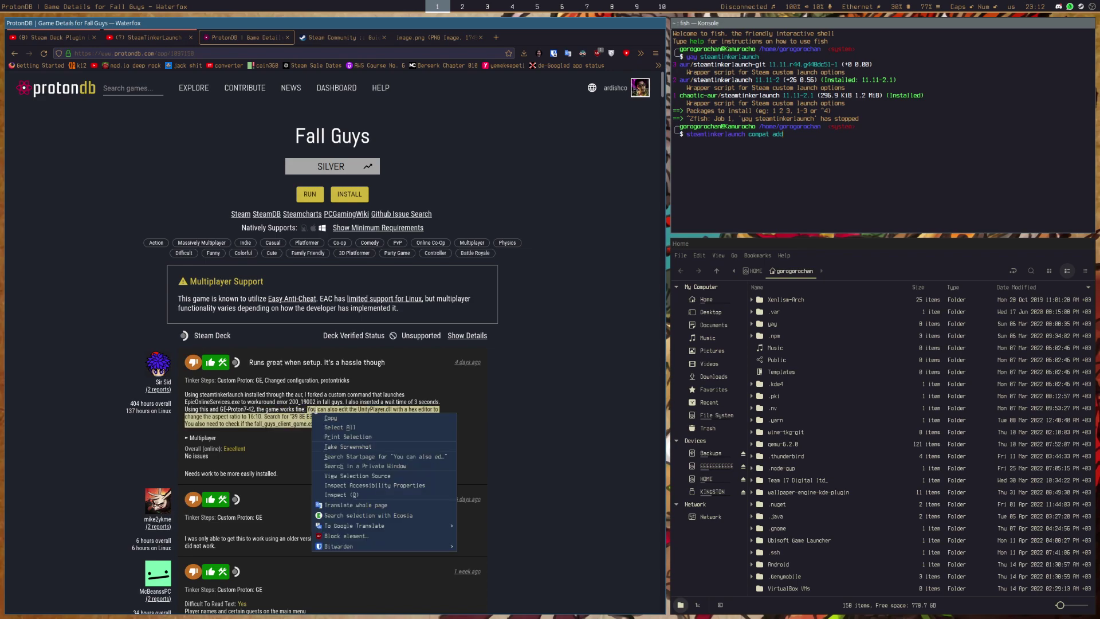
pyautogui.click(327, 417)
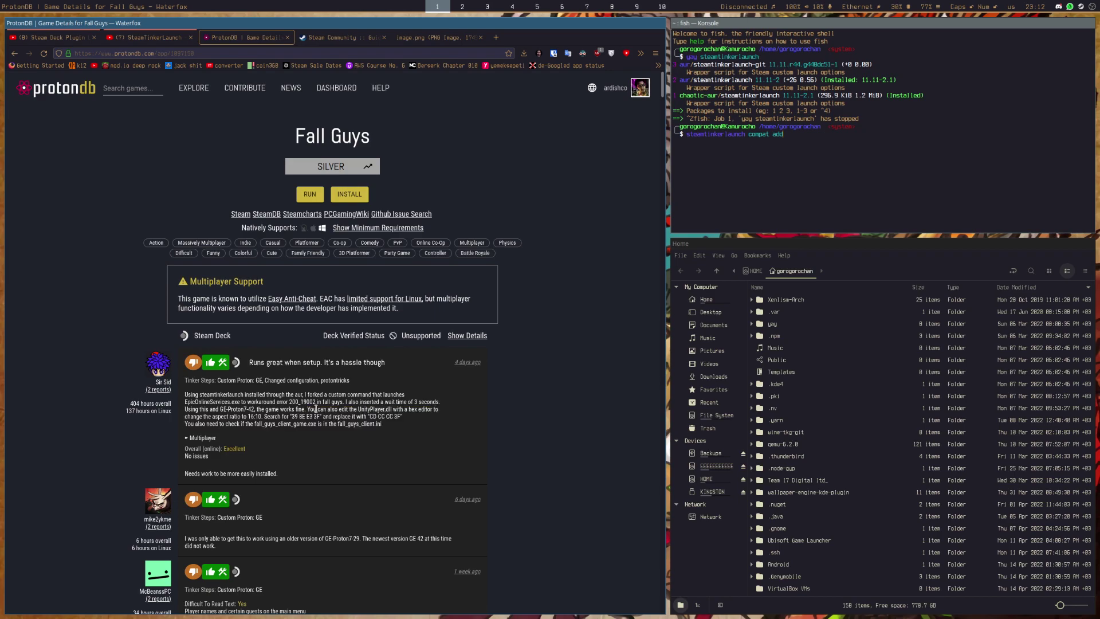
pyautogui.moveTo(305, 409); pyautogui.dragTo(321, 410)
pyautogui.rightClick(371, 421)
pyautogui.click(381, 424)
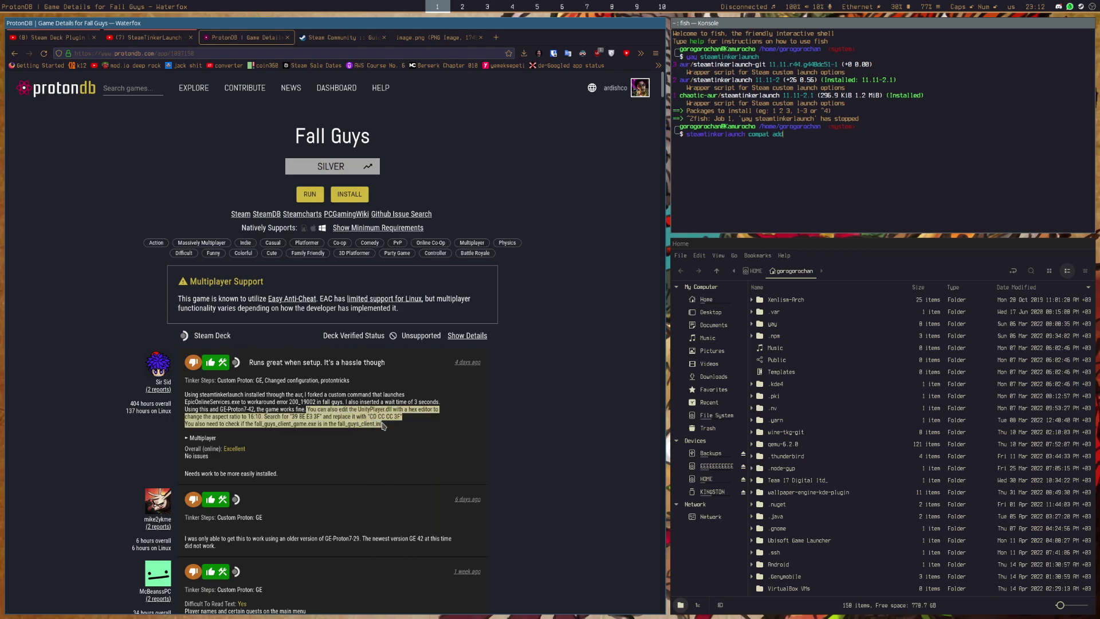
pyautogui.click(394, 430)
pyautogui.moveTo(394, 430); pyautogui.dragTo(307, 409)
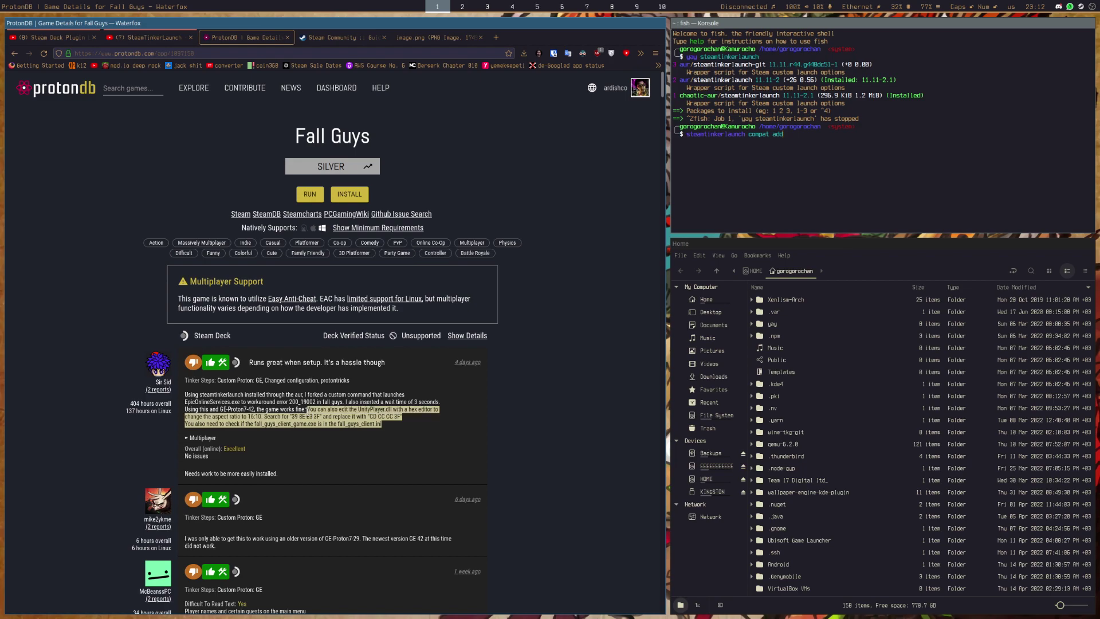